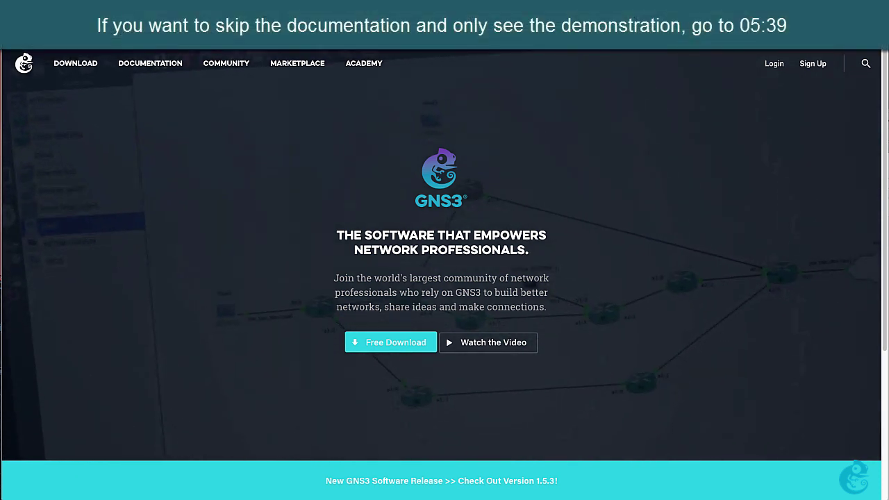
- Search the GNS3 documentation for 'asa' and open the Cisco ASAv appliance article
click(139, 63)
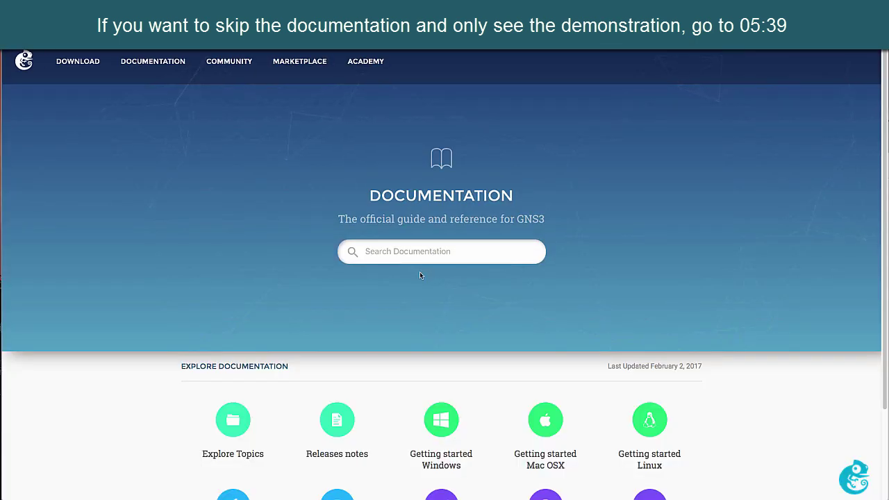
click(412, 254)
text(asa)
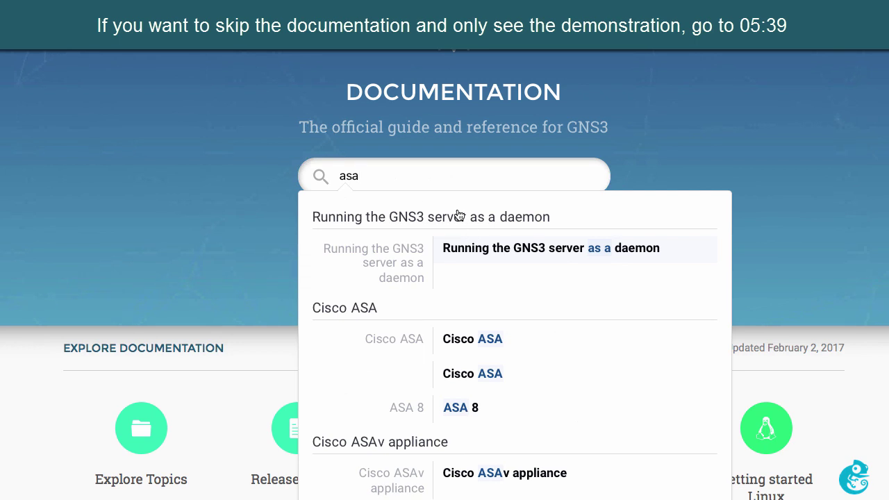
click(514, 478)
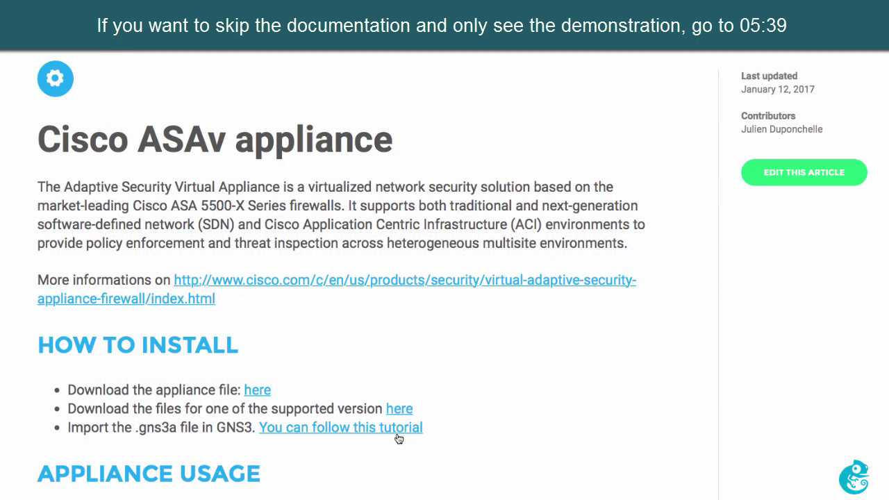
- Note the article's contributor and last-updated date, then open the ASAv 9.7.1 download in a new tab
drag(731, 130, 825, 130)
drag(736, 89, 814, 90)
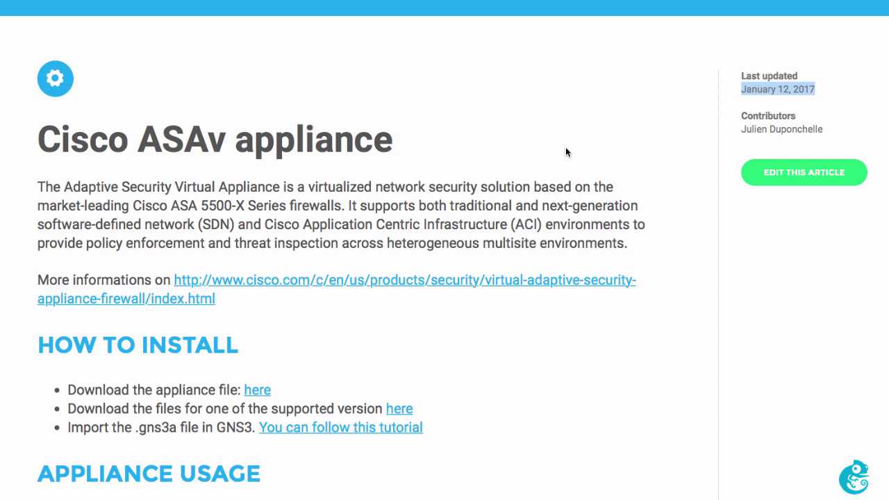
scroll(639, 229, down, 5)
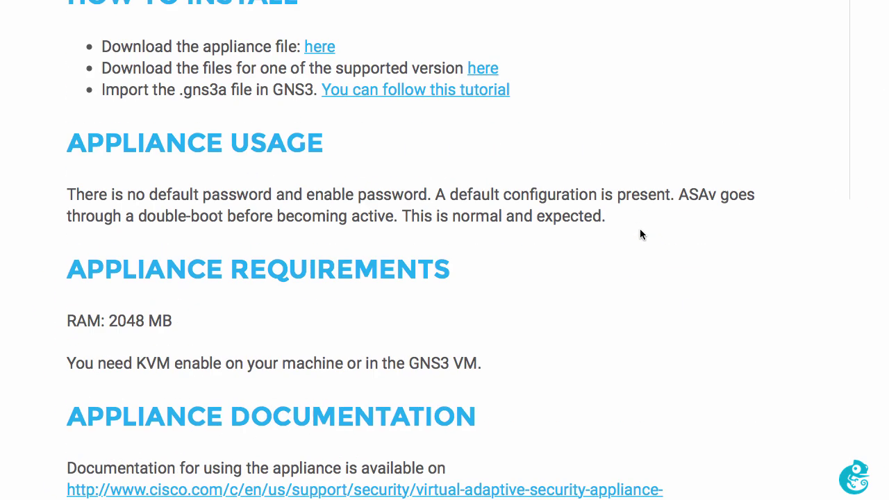
scroll(640, 234, down, 8)
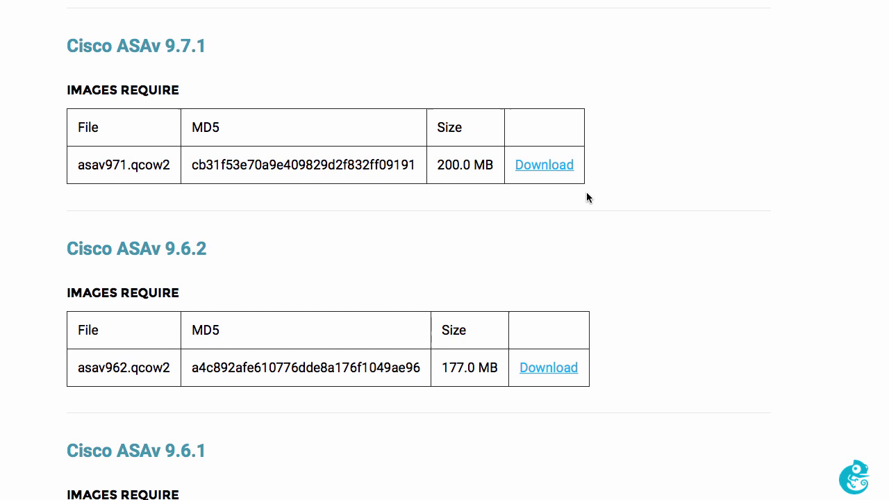
right_click(550, 166)
click(575, 167)
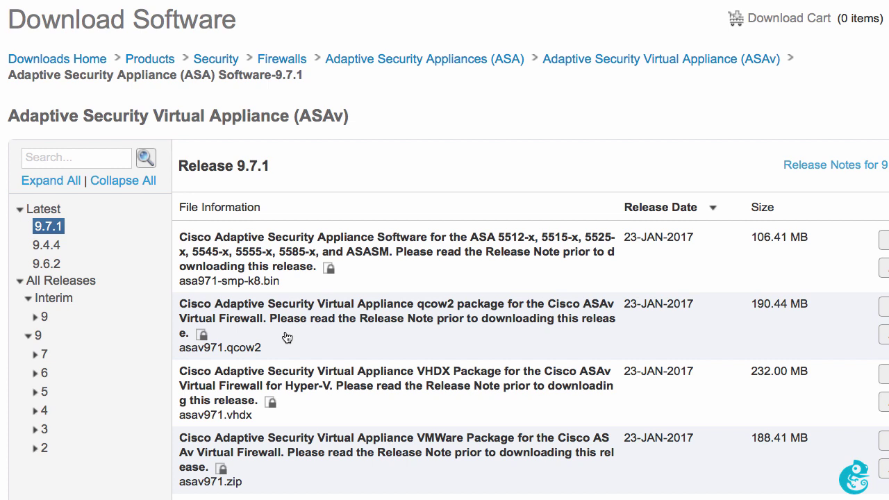
mouse_move(351, 328)
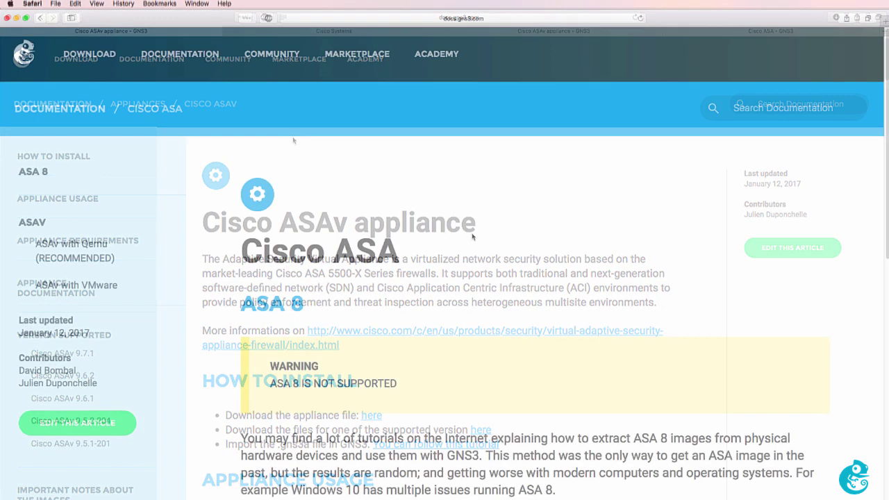
- Highlight the Cisco ASA heading, the ASA 8 unsupported warning, and the paragraph on extracting ASA 8 images
drag(242, 249, 423, 255)
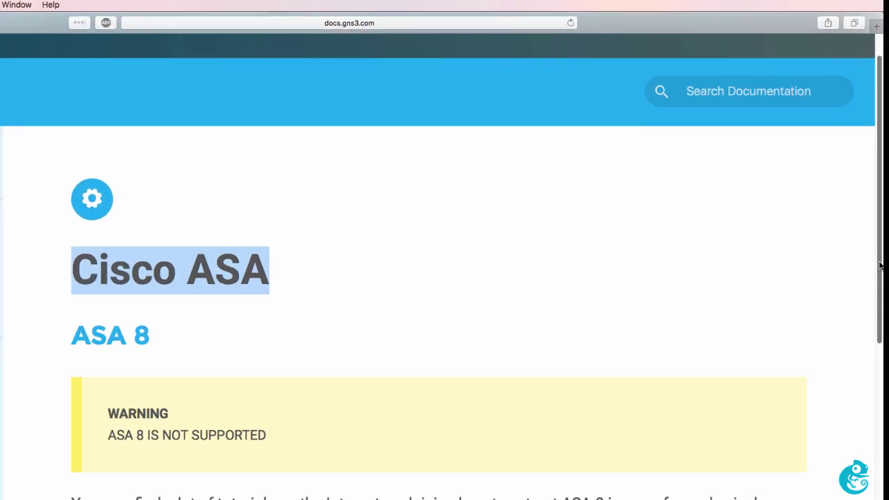
scroll(885, 271, down, 3)
scroll(880, 351, down, 2)
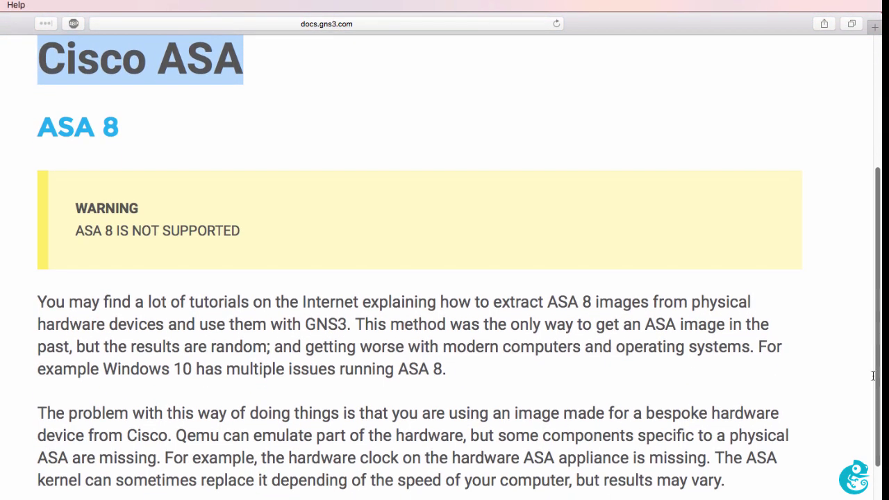
click(27, 132)
drag(27, 132, 129, 132)
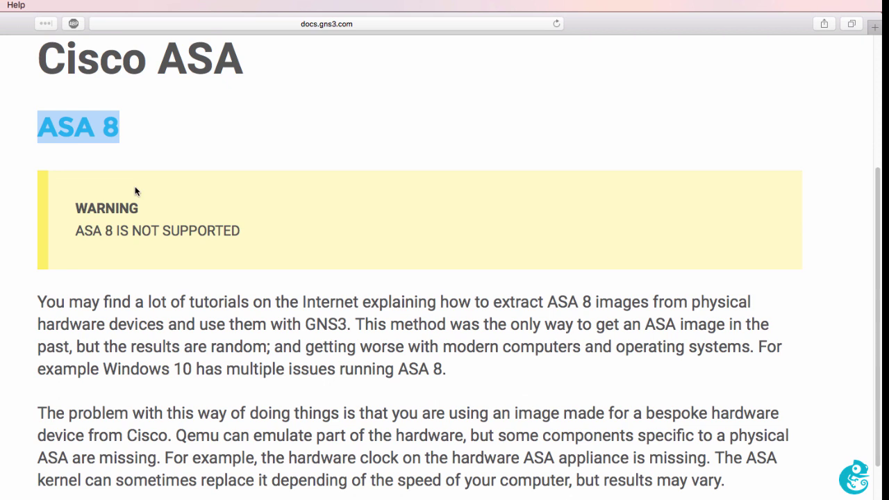
drag(74, 232, 258, 234)
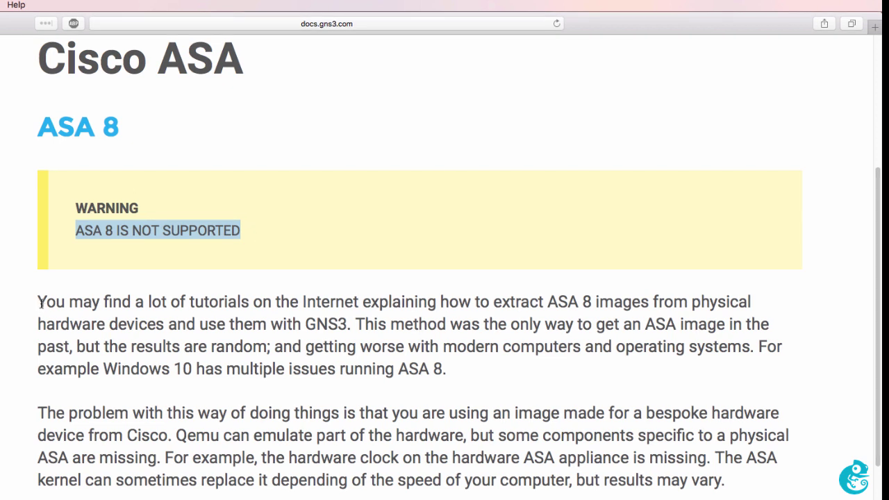
drag(39, 302, 475, 382)
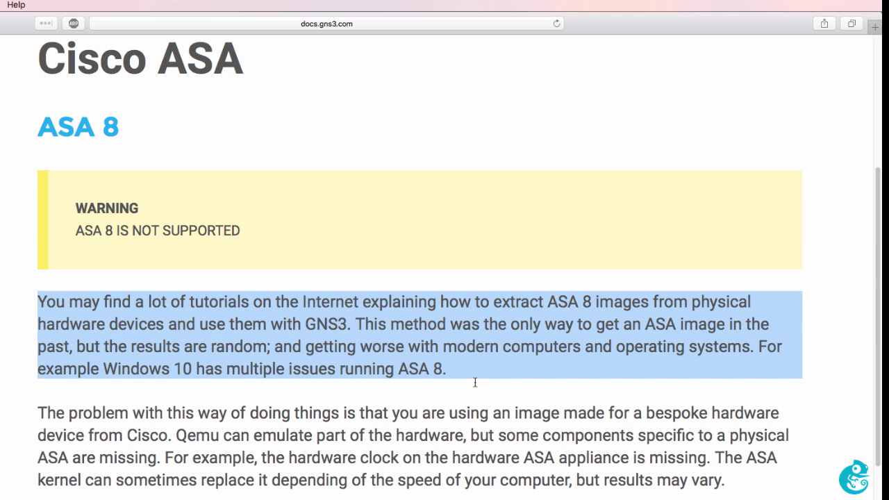
scroll(473, 381, down, 1)
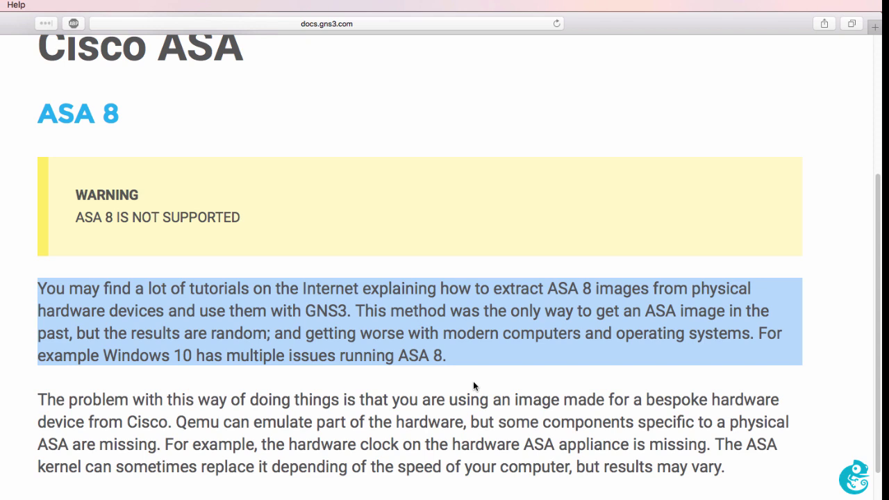
- Highlight the ASAV heading and description, plus the Qemu (RECOMMENDED) and VMware-not-recommended notes
scroll(474, 382, down, 5)
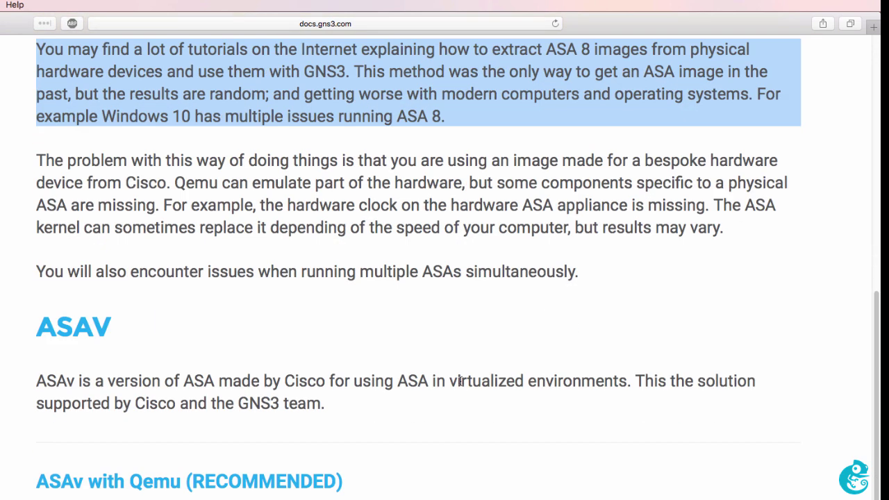
drag(31, 339, 124, 319)
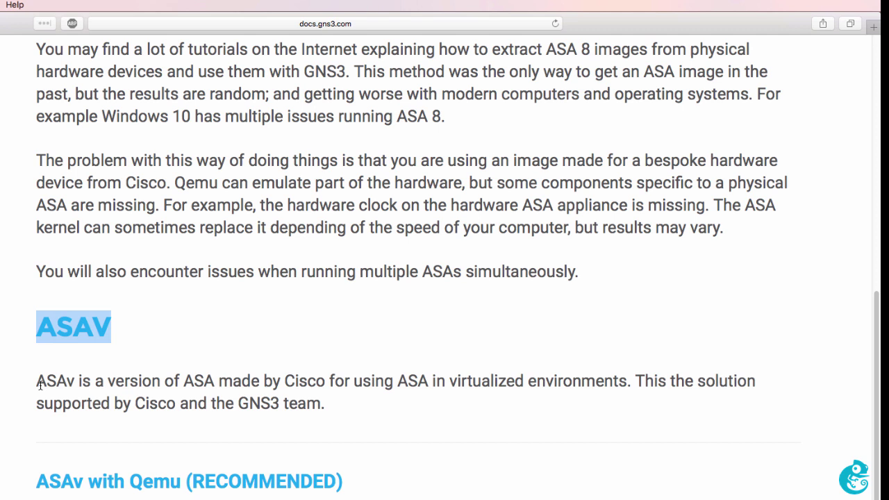
drag(34, 382, 332, 406)
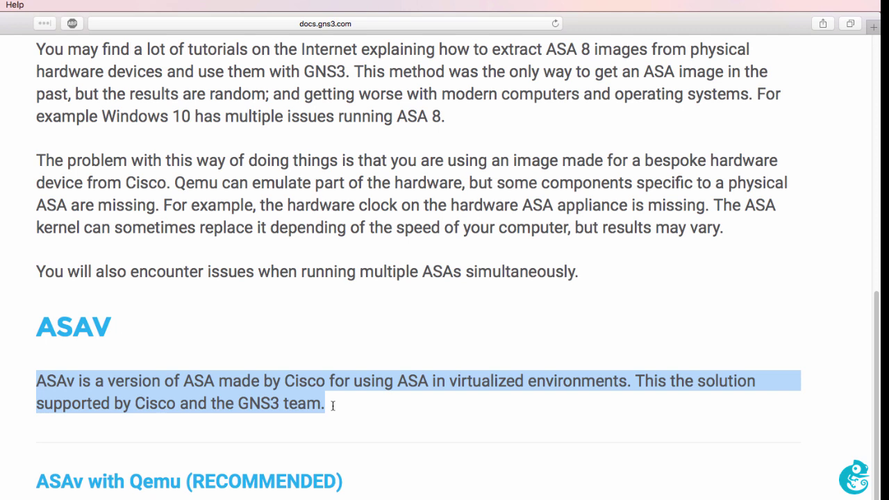
scroll(333, 406, down, 3)
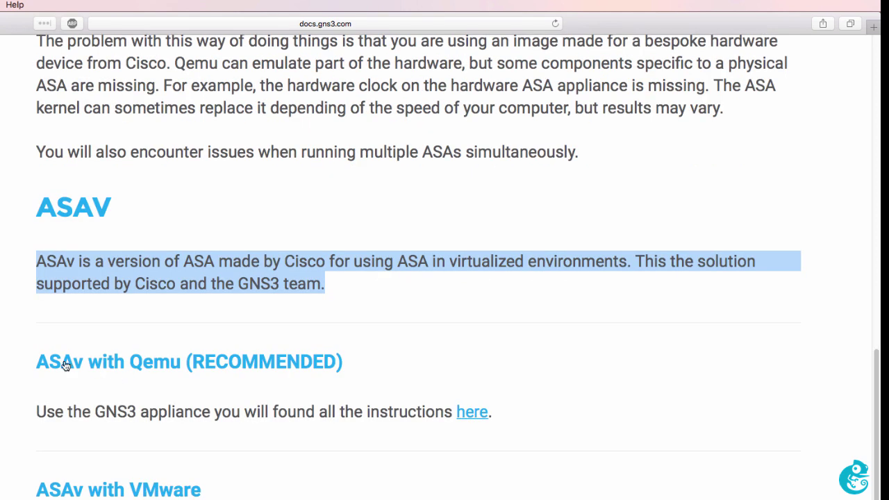
drag(31, 357, 346, 356)
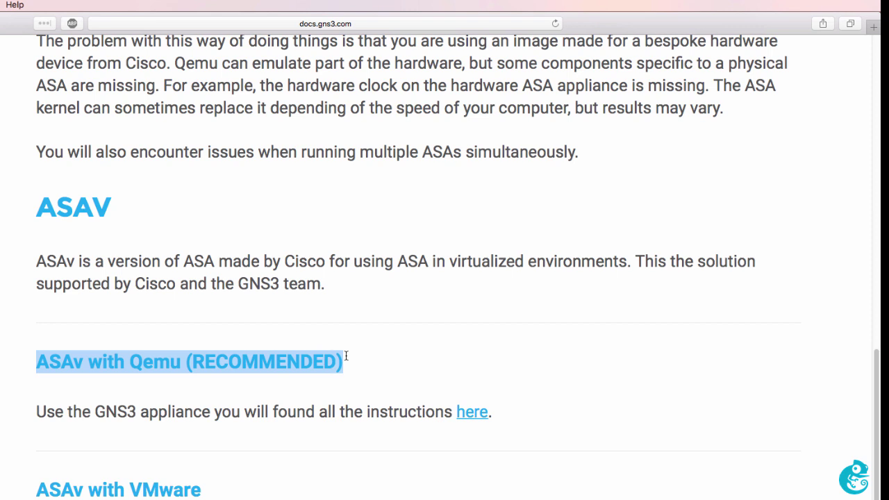
scroll(188, 389, down, 3)
drag(32, 384, 225, 385)
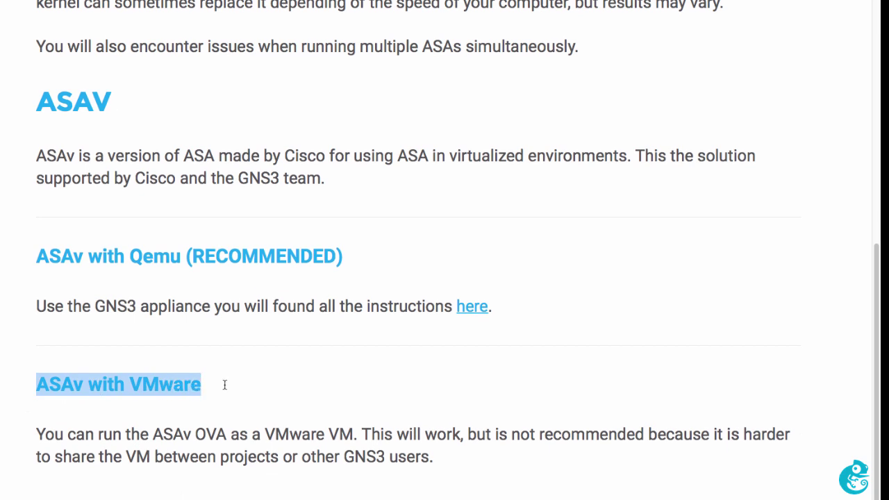
drag(477, 434, 524, 464)
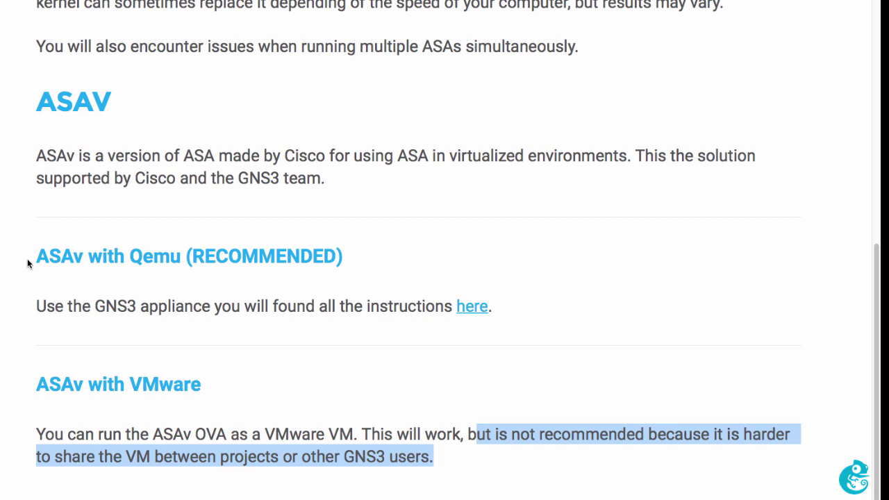
drag(27, 259, 359, 268)
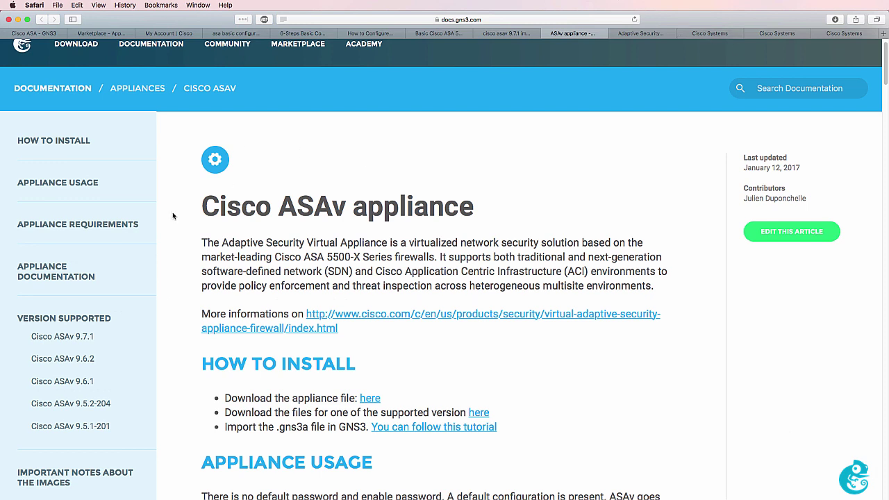
- Highlight the ASAv article title and its three install steps, including importing the .gns3a file
drag(193, 211, 480, 202)
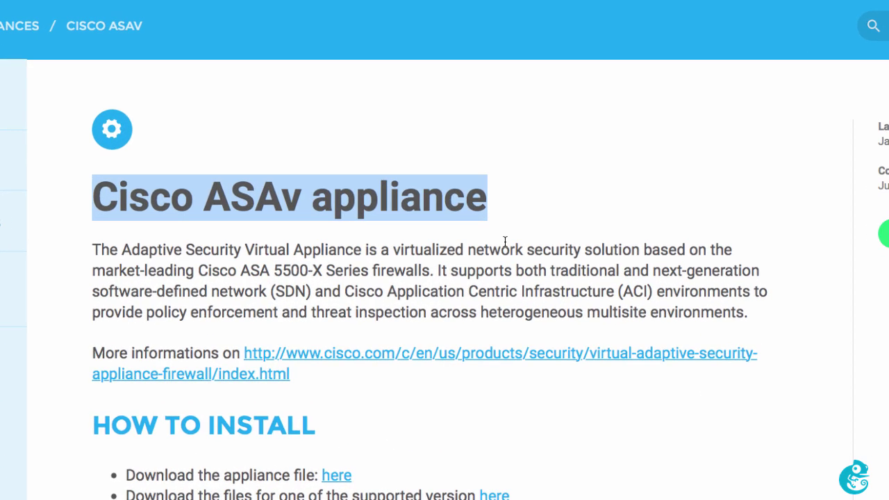
click(224, 399)
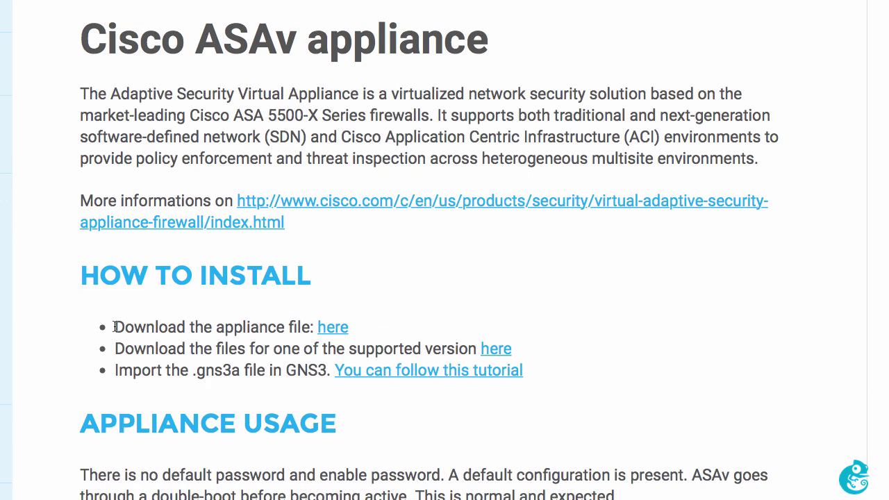
drag(114, 327, 350, 326)
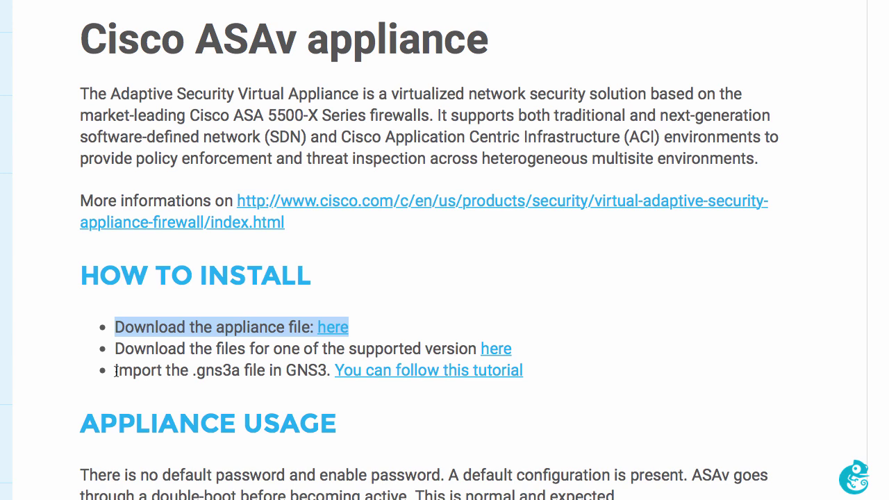
drag(115, 370, 522, 384)
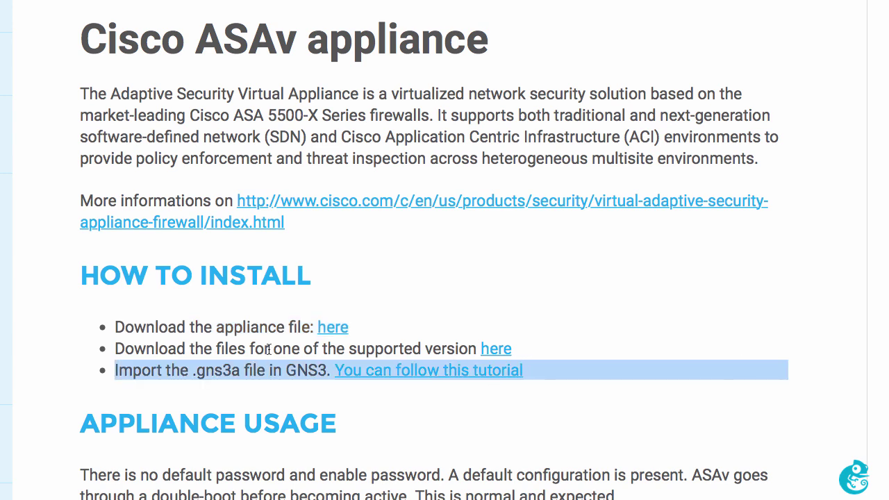
drag(127, 347, 502, 352)
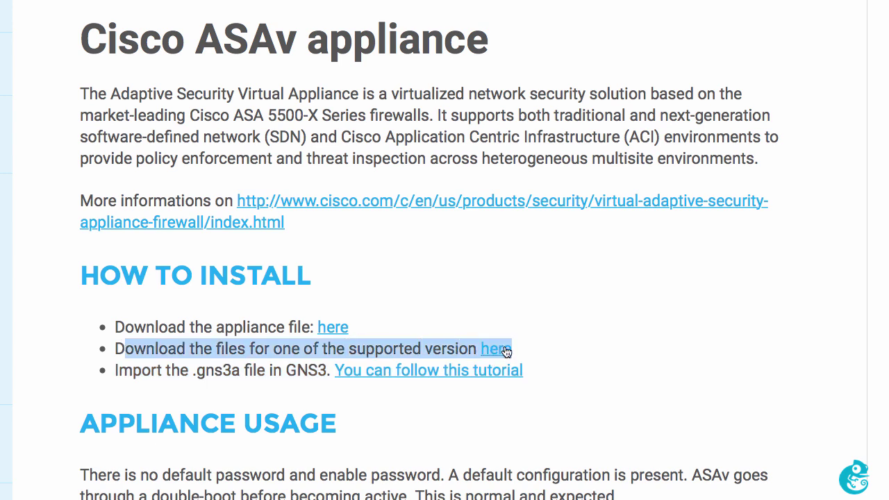
- Mark each supported version heading from 9.7.1 down through 9.5.2-204 to 9.5.1-201
scroll(478, 287, down, 7)
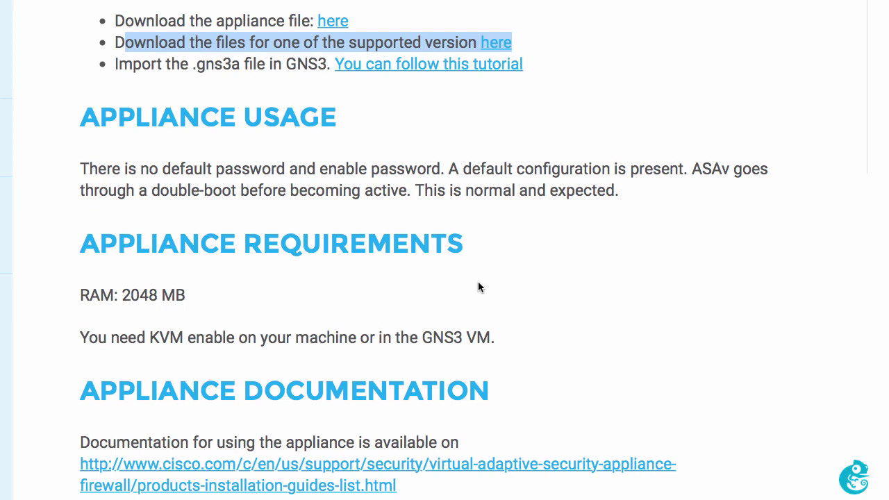
scroll(478, 288, down, 3)
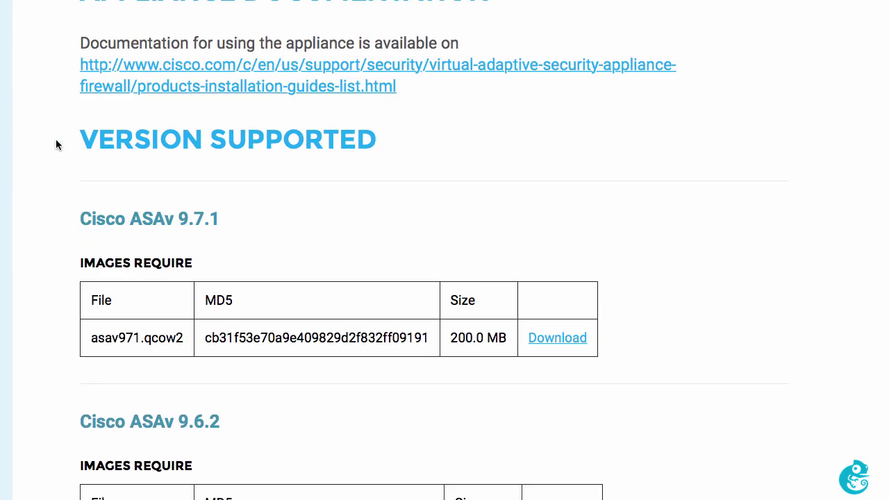
drag(55, 139, 452, 145)
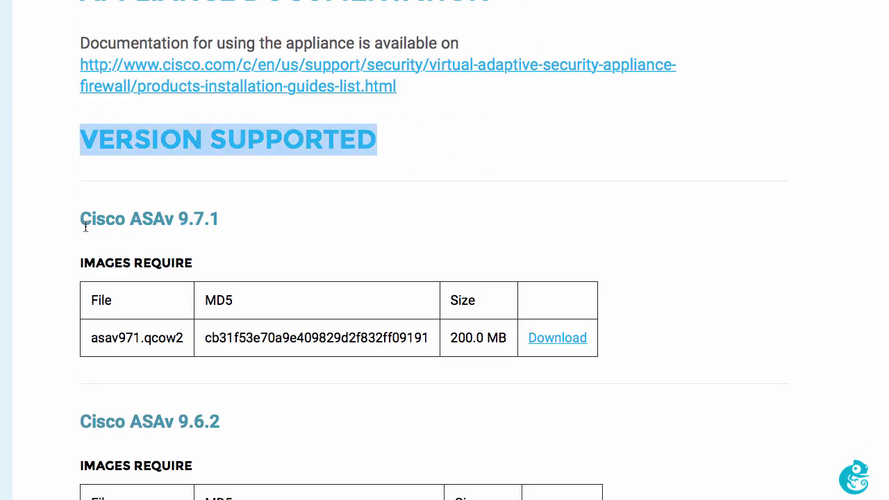
drag(82, 221, 253, 210)
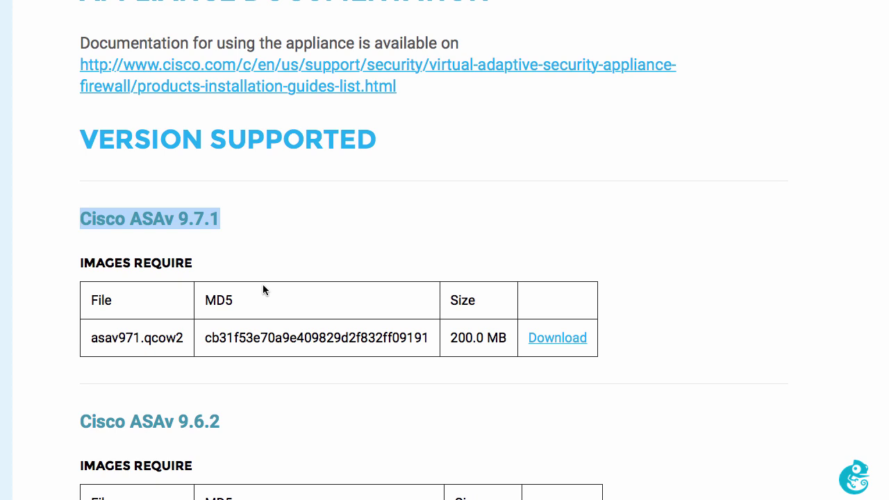
scroll(263, 284, down, 1)
scroll(263, 286, down, 3)
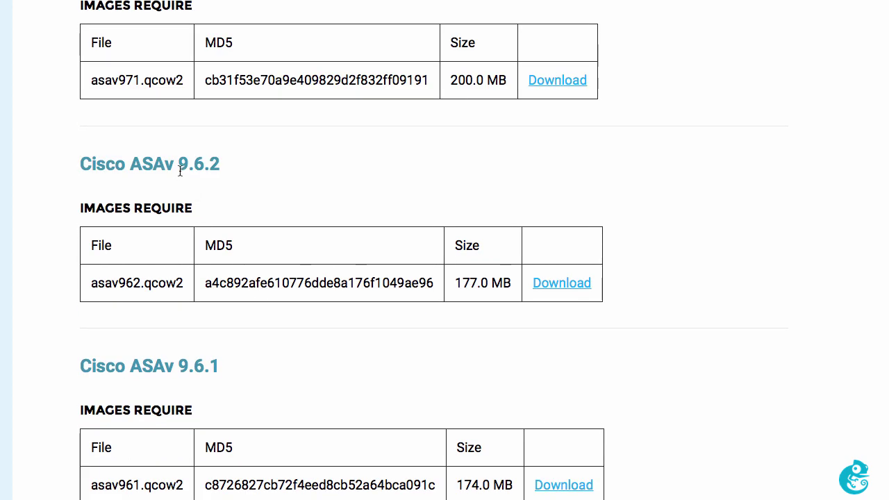
drag(181, 165, 233, 167)
drag(179, 366, 237, 371)
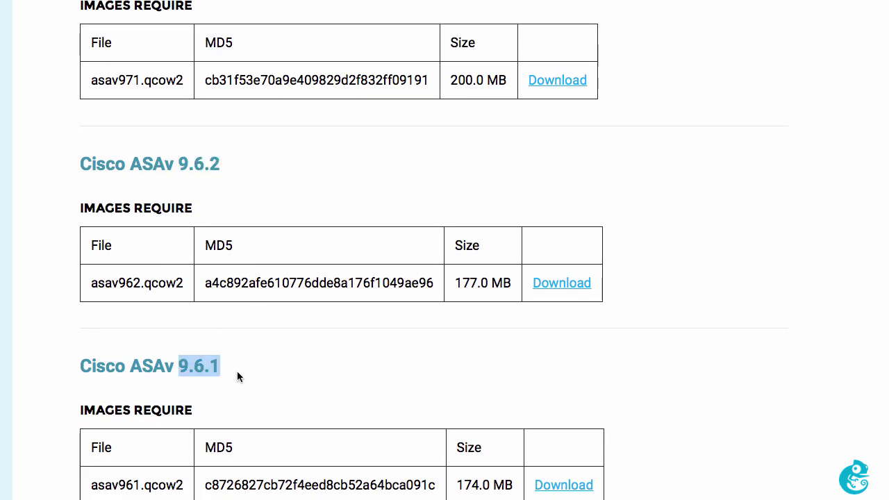
scroll(237, 371, down, 2)
drag(178, 460, 271, 463)
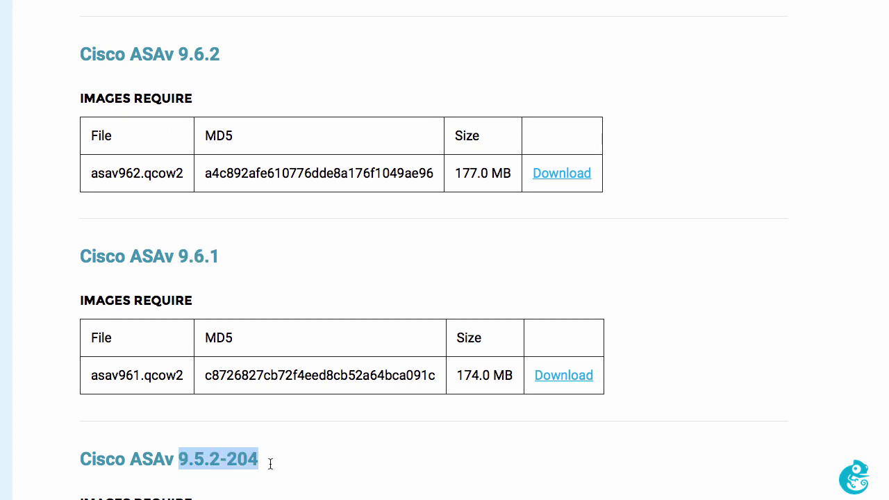
scroll(270, 463, down, 5)
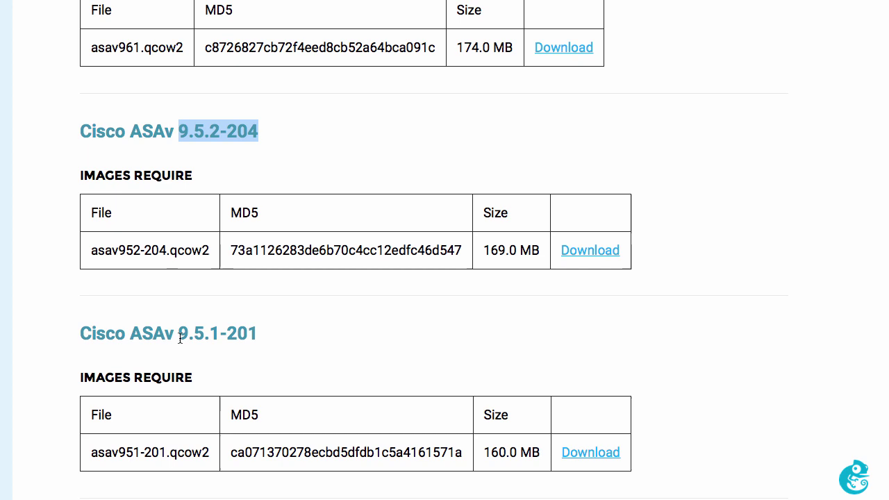
drag(178, 333, 281, 337)
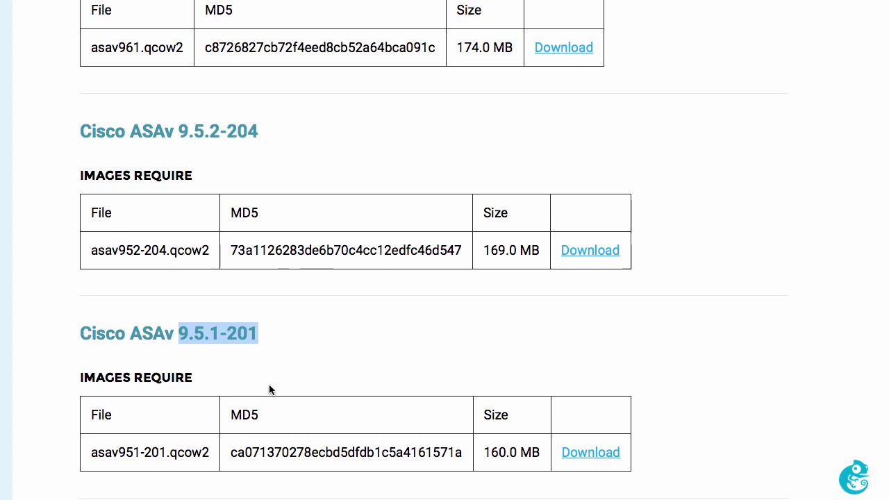
scroll(269, 387, up, 9)
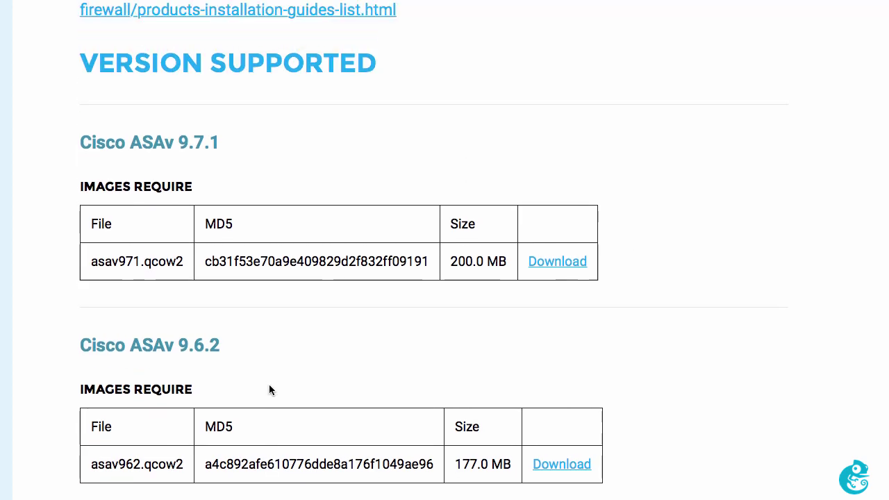
scroll(269, 387, down, 1)
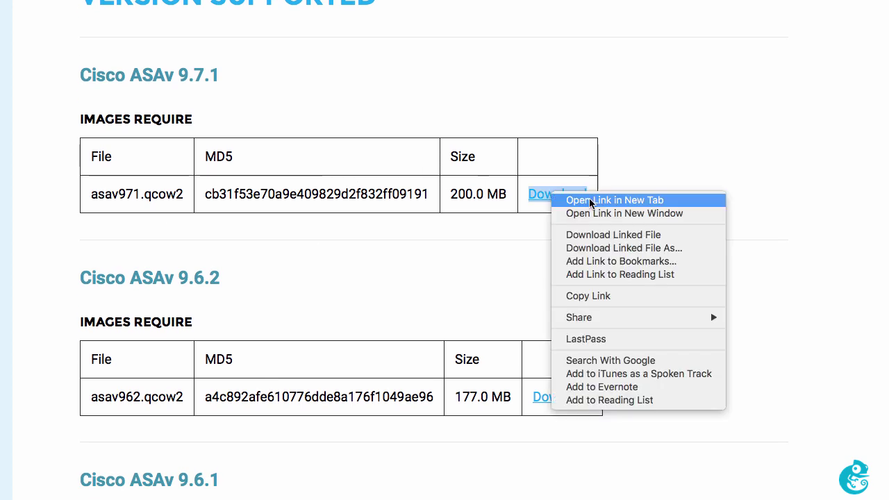
- Open the ASAv 9.7.1 download in a new tab and mark the asav971.qcow2 package file
click(590, 202)
scroll(573, 152, down, 1)
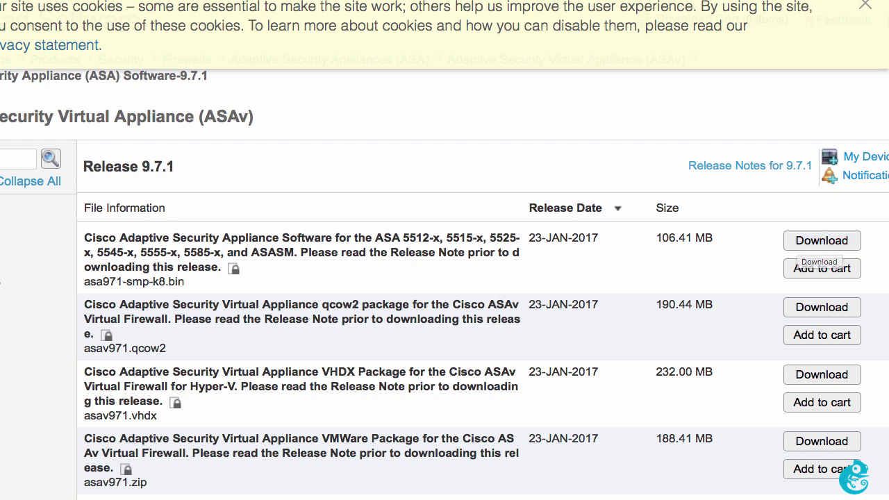
drag(82, 348, 188, 341)
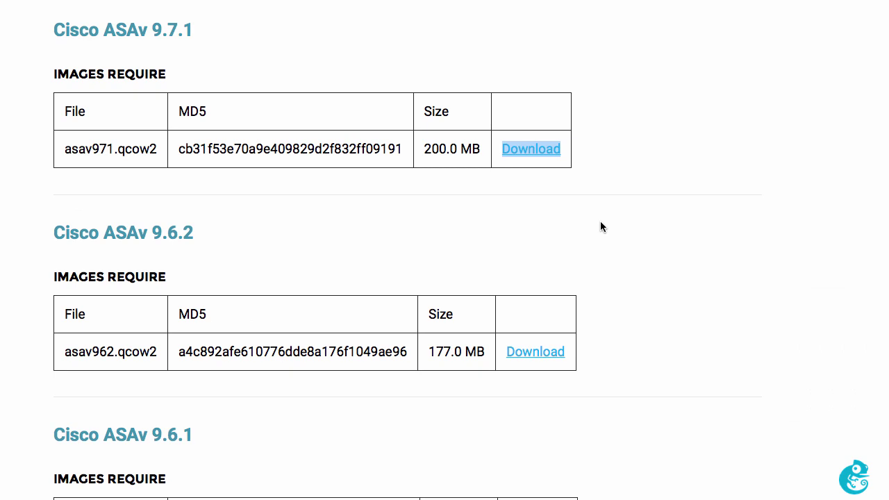
scroll(602, 227, down, 1)
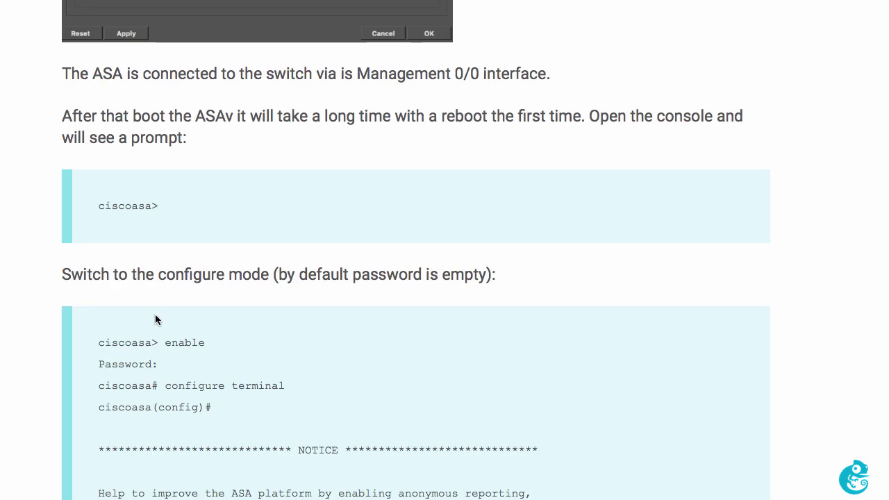
- Move down to Troubleshooting and mark the 'No console is showing with ASAv' note
scroll(145, 338, down, 3)
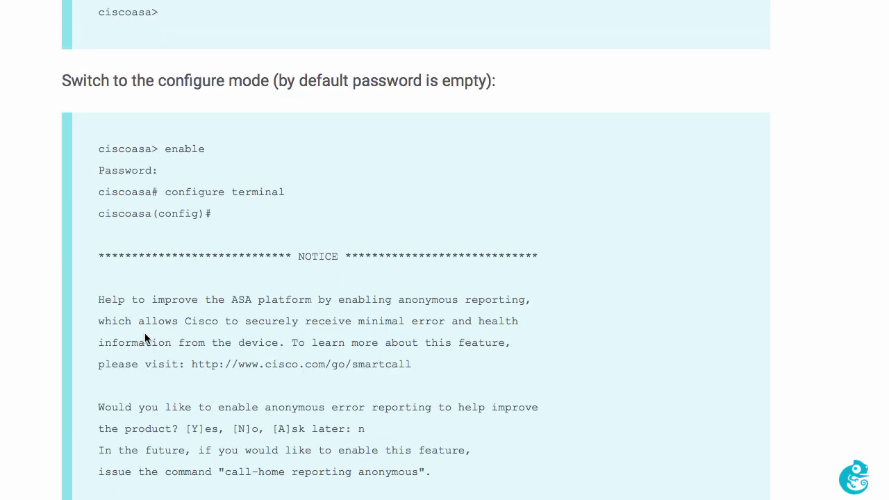
scroll(145, 332, down, 3)
scroll(145, 333, down, 3)
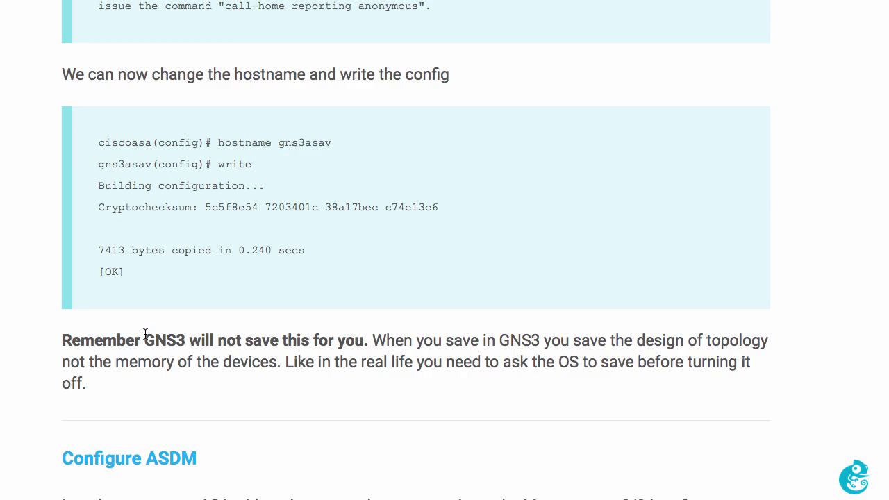
scroll(145, 333, down, 5)
scroll(144, 333, down, 5)
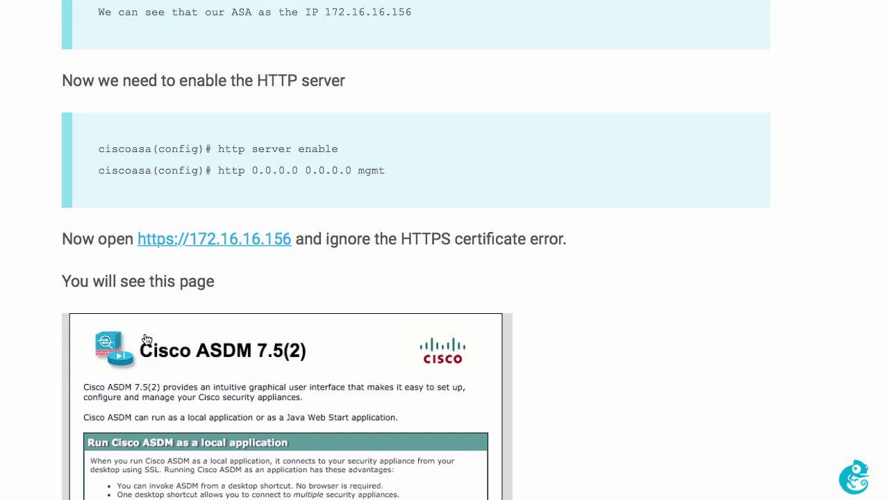
scroll(146, 339, down, 10)
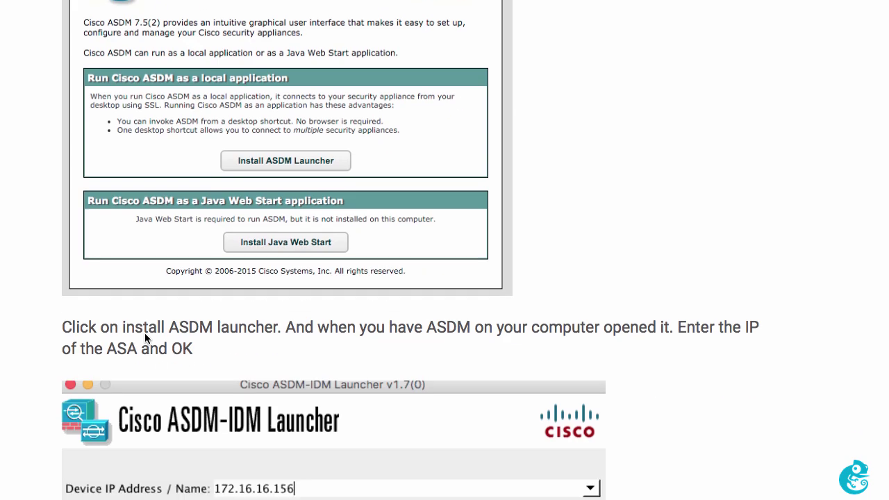
scroll(147, 339, down, 13)
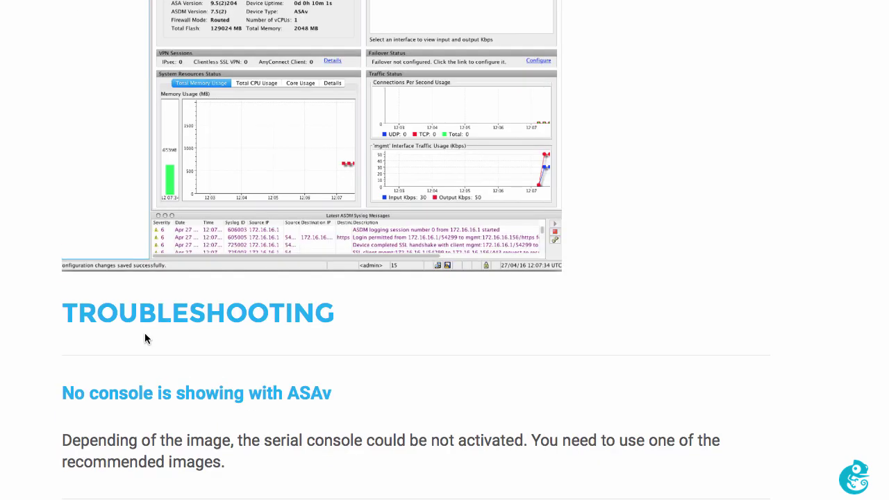
scroll(145, 333, down, 3)
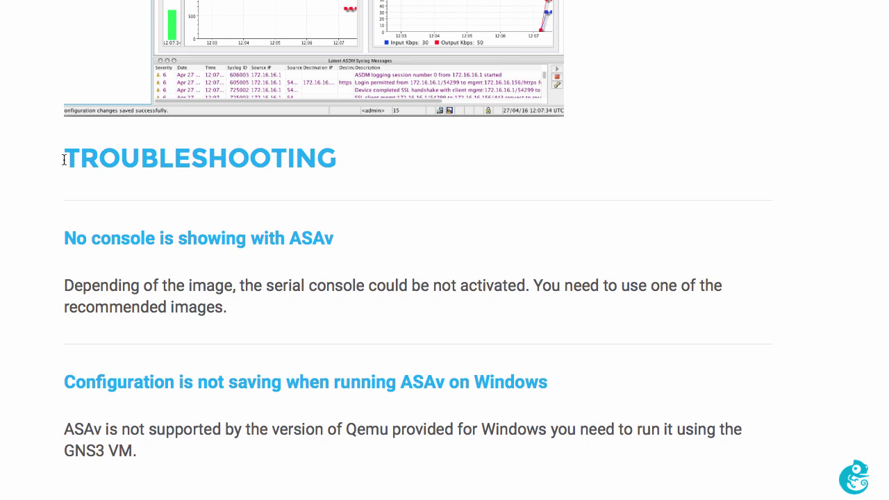
drag(64, 127, 392, 128)
drag(41, 209, 270, 285)
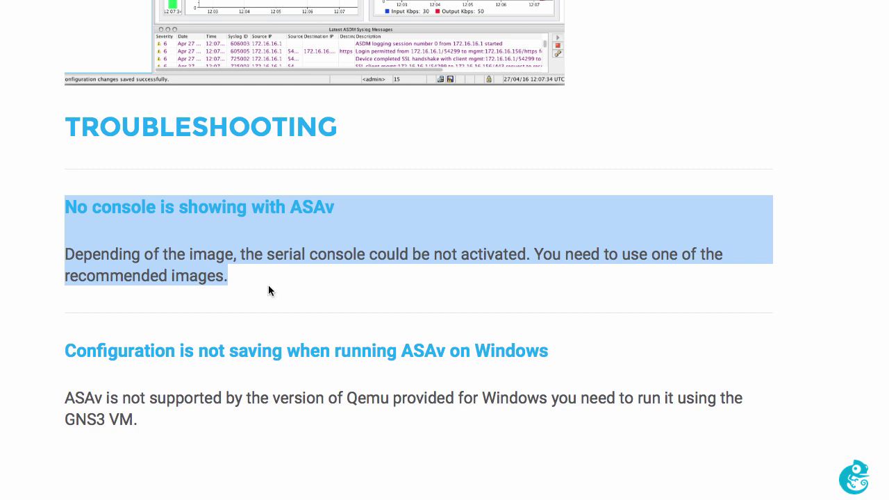
- Mark the Windows configuration-not-saving note and the paragraph about running ASAv in the GNS3 VM
drag(268, 285, 189, 444)
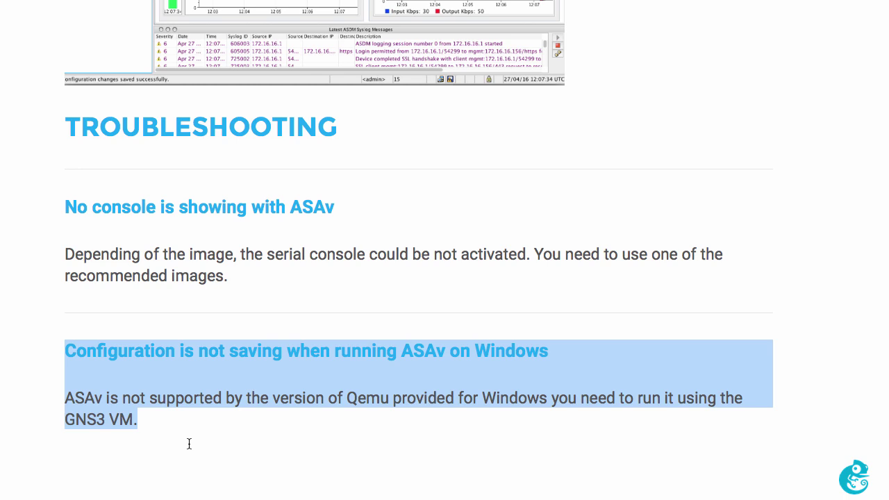
click(188, 443)
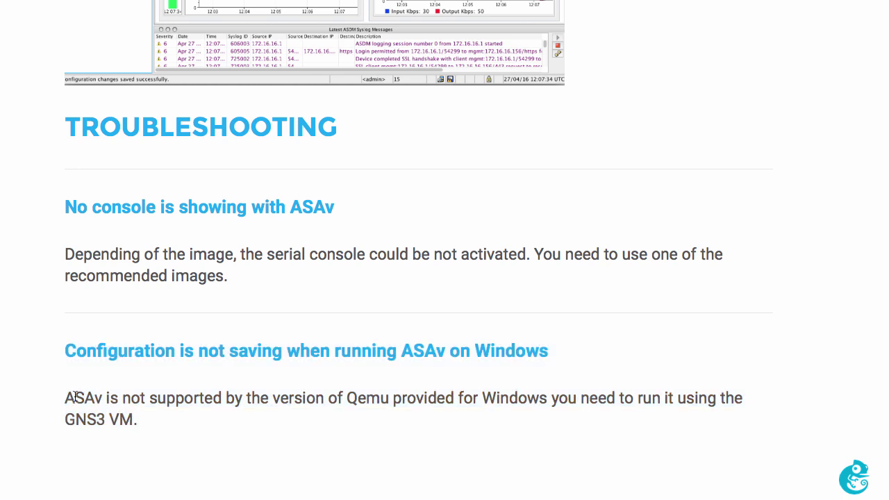
drag(66, 398, 162, 416)
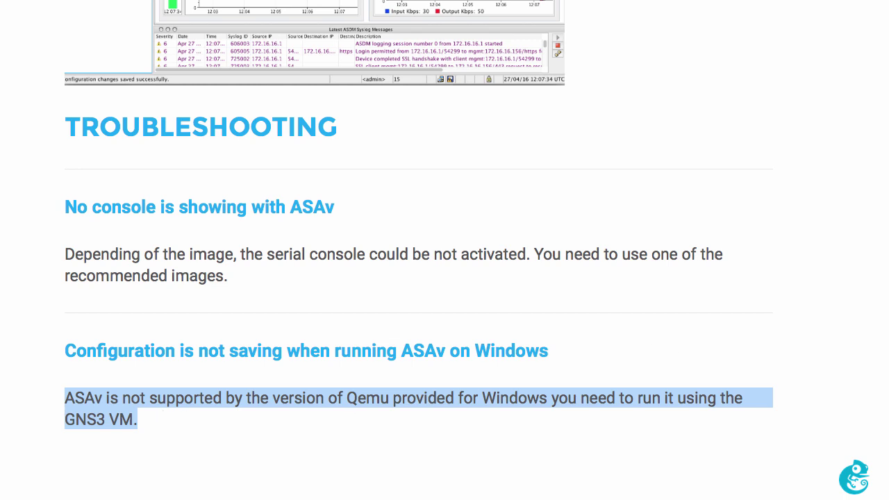
scroll(419, 250, up, 20)
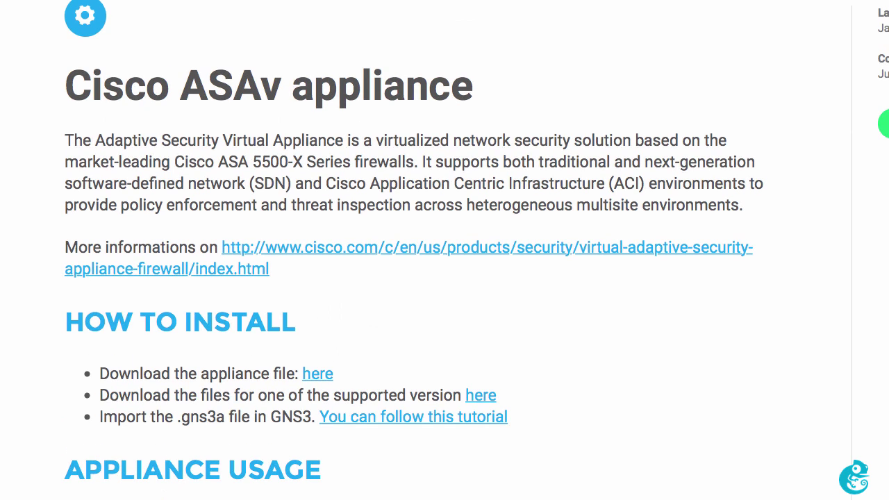
- Select asav941-200.qcow2, start its download, and accept the end user license agreement
scroll(445, 250, down, 3)
scroll(444, 250, up, 2)
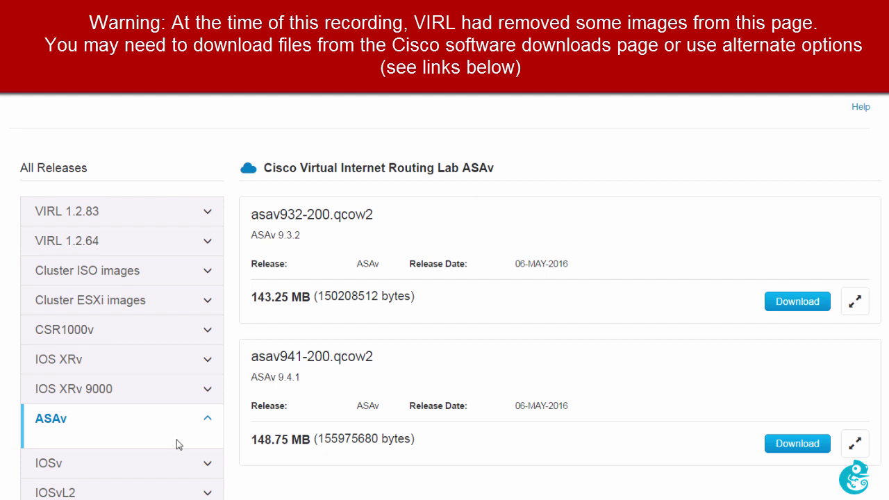
triple_click(382, 360)
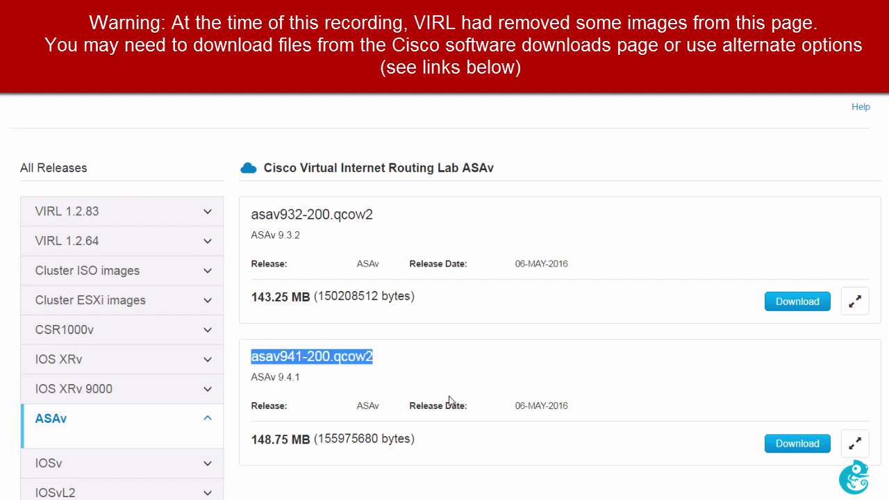
click(778, 446)
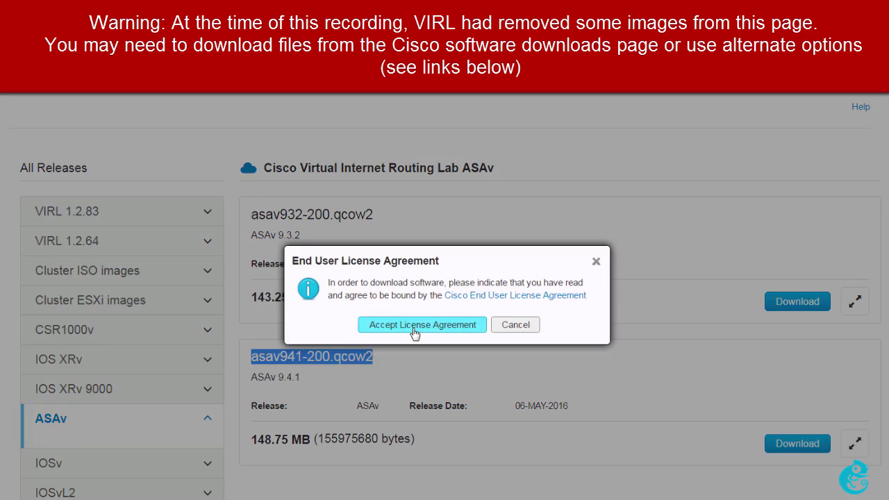
click(414, 325)
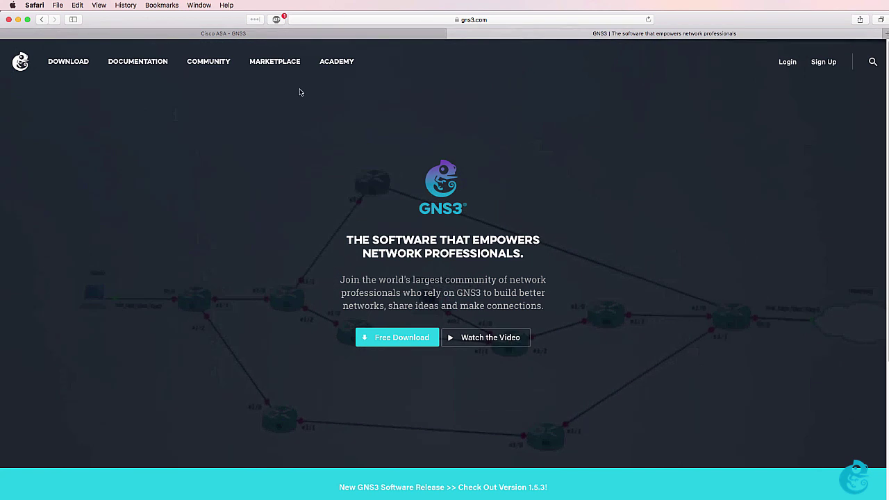
- Search the GNS3 Marketplace appliances for 'asa' and download the Cisco ASAv template
click(255, 64)
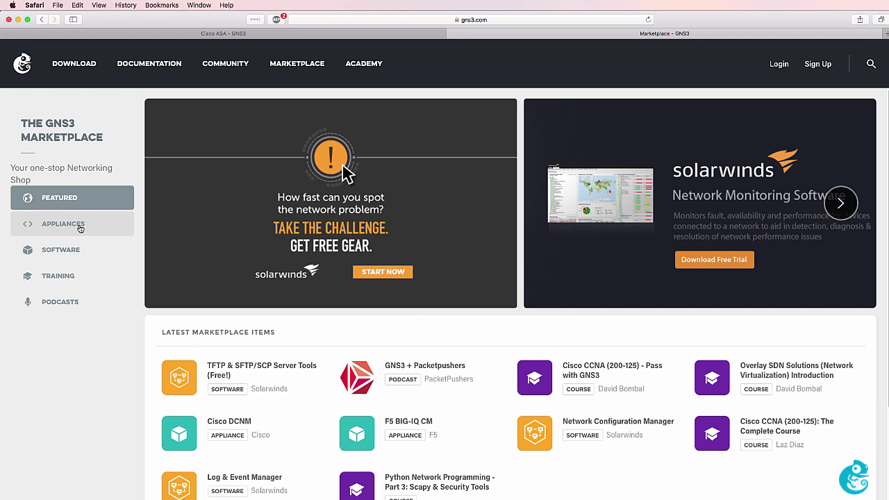
click(81, 227)
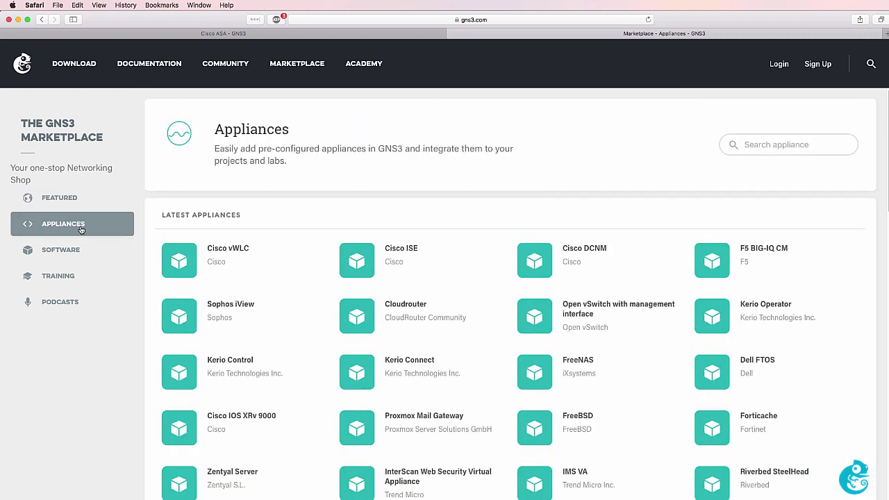
click(785, 152)
text(asa)
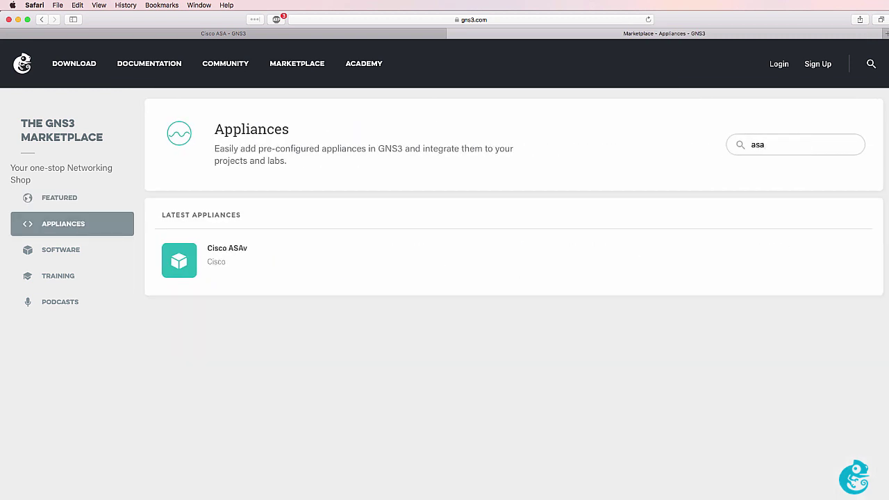
click(188, 262)
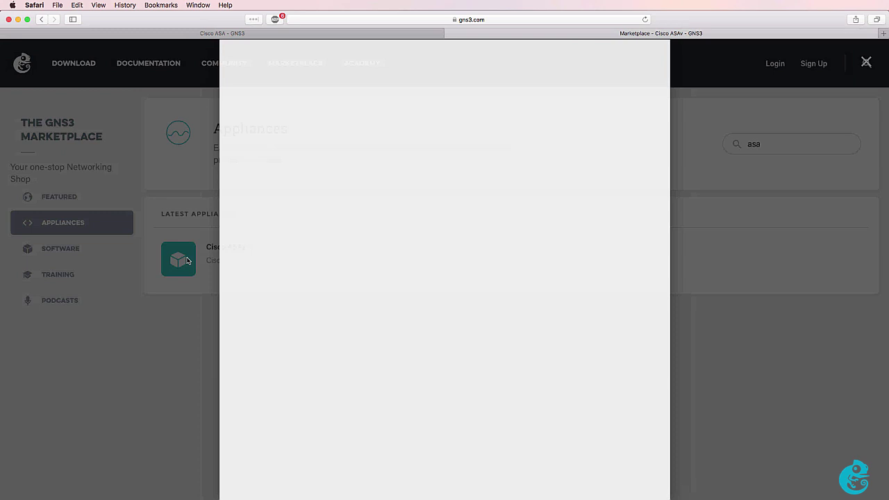
click(568, 79)
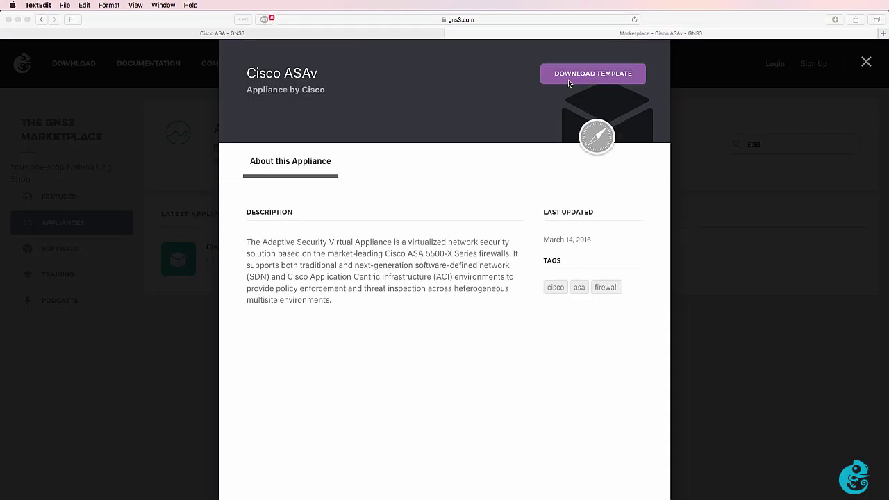
click(571, 82)
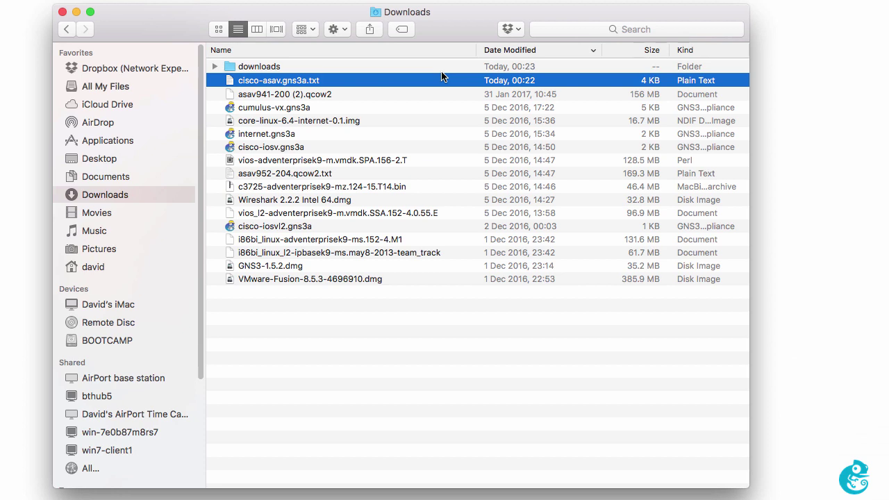
- Rename cisco-asav.gns3a.txt to cisco-asav.gns3a and confirm keeping the .gns3a extension
key(Return)
key(Right)
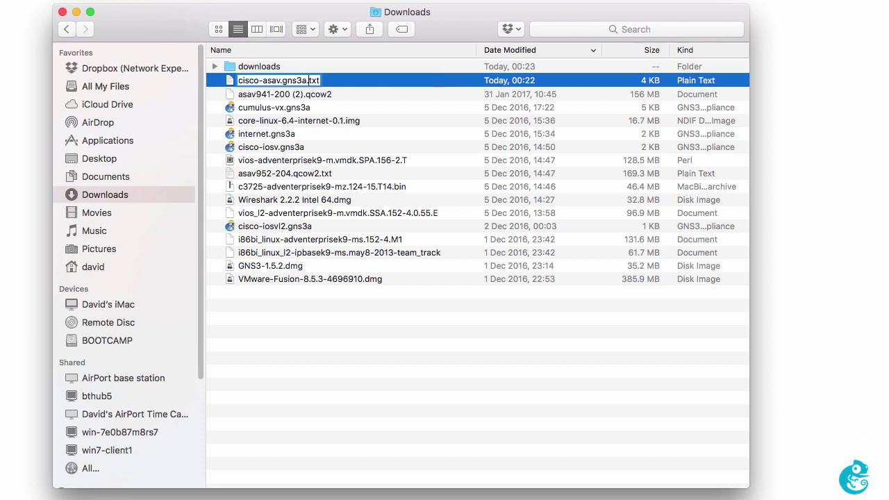
key(Delete)
key(Delete)
key(Delete)
text(gns3a)
key(Return)
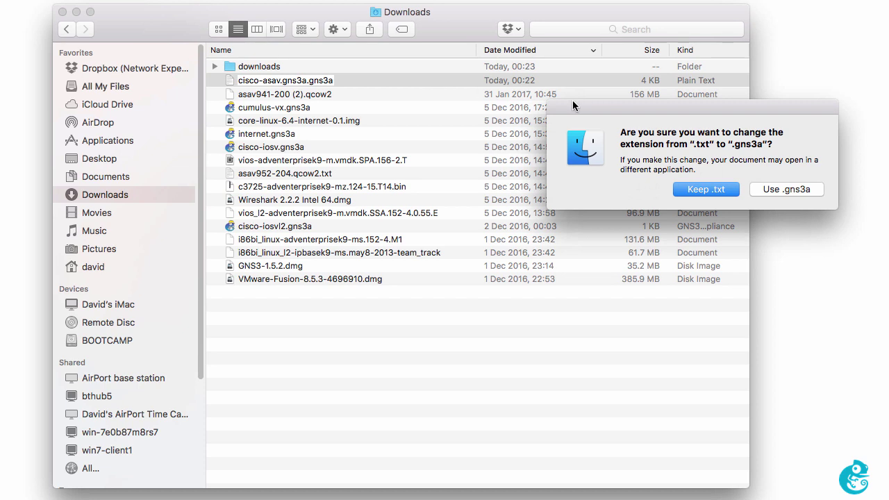
click(779, 189)
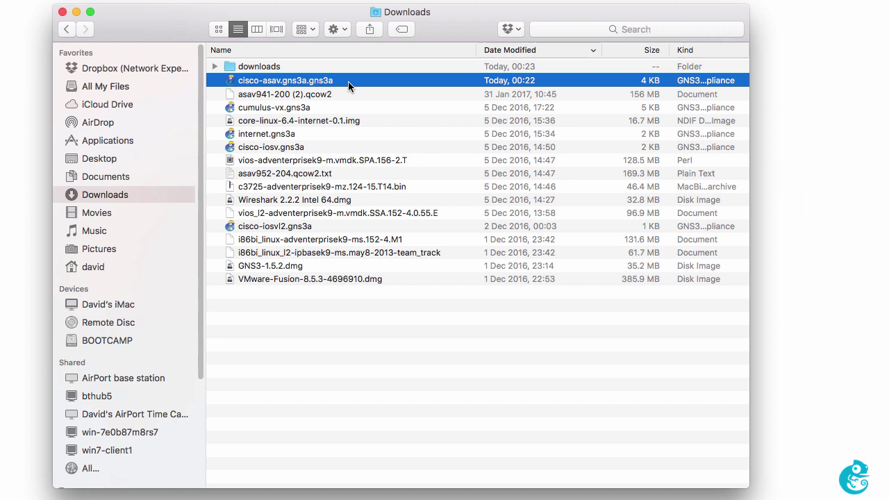
click(341, 93)
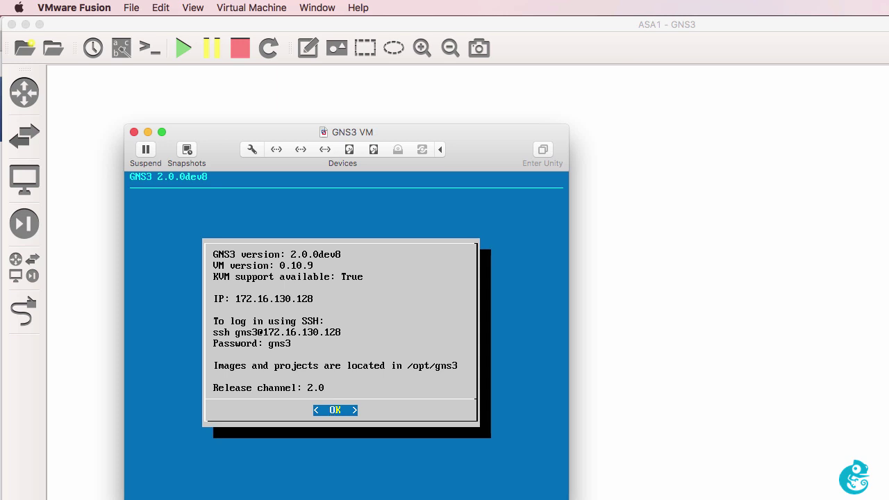
- Confirm GNS3 is version 2.0.0b3 in About GNS3 and compare it with the GNS3 VM's version
click(683, 155)
click(51, 8)
click(51, 25)
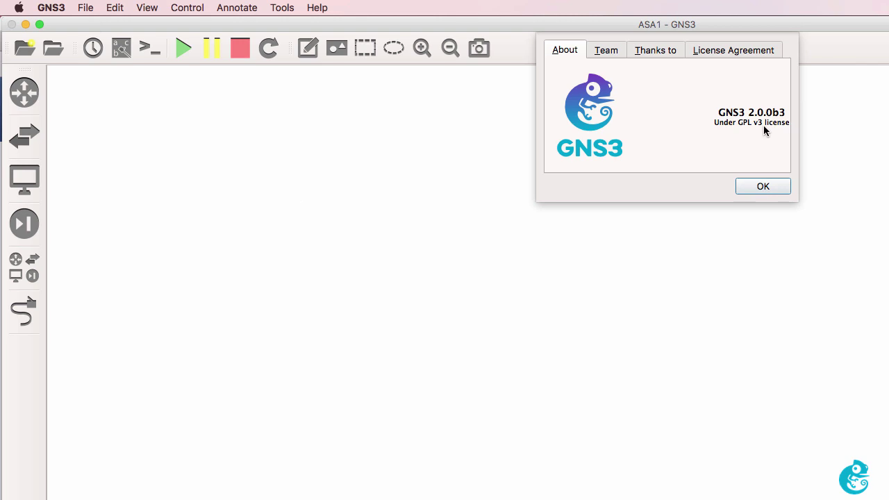
click(762, 185)
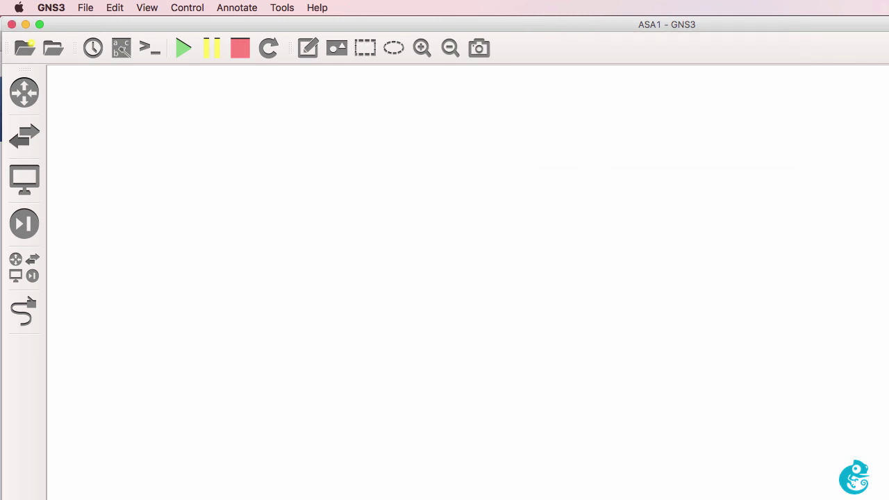
key(super+Tab)
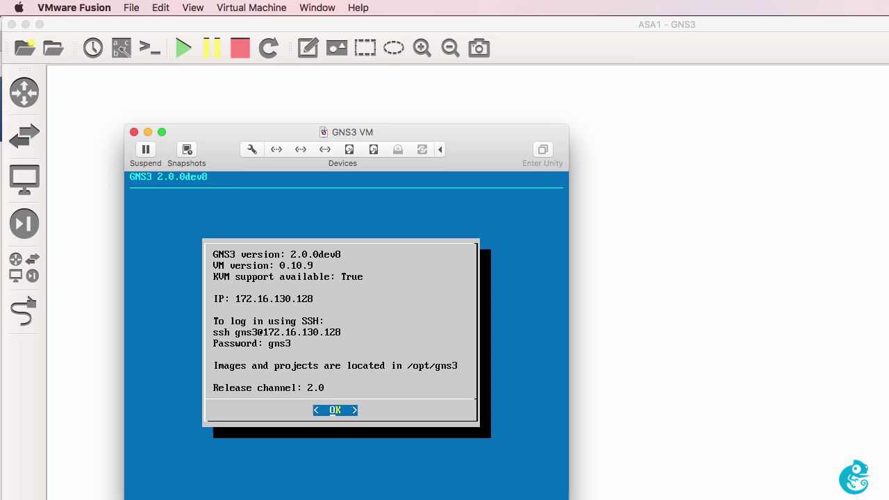
click(478, 108)
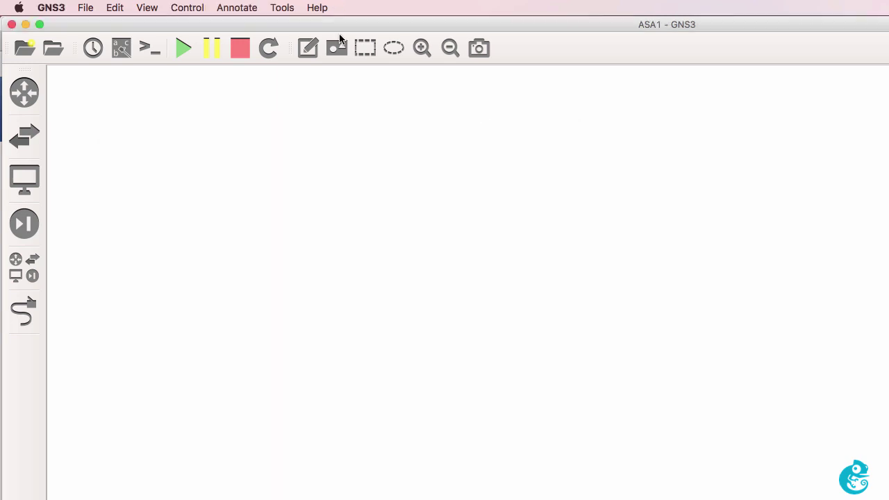
click(115, 7)
mouse_move(90, 7)
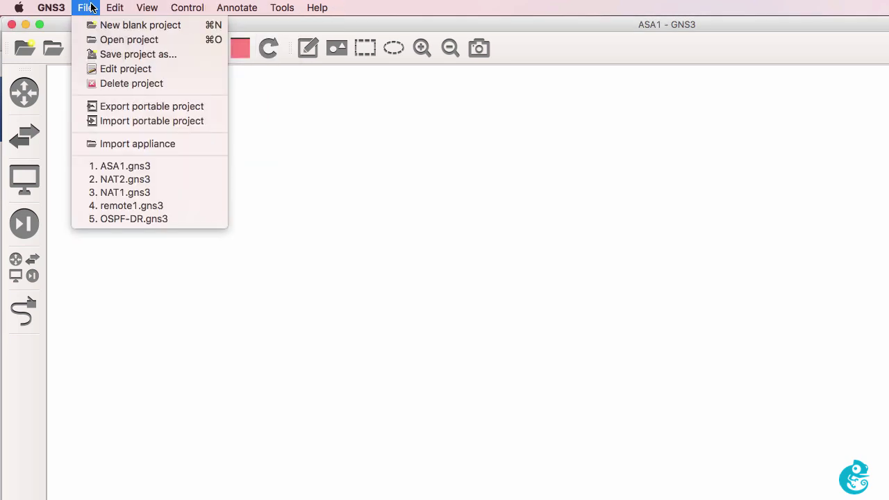
- Import the cisco-asav.gns3a.gns3a appliance file from Downloads and note its KVM requirement
click(109, 144)
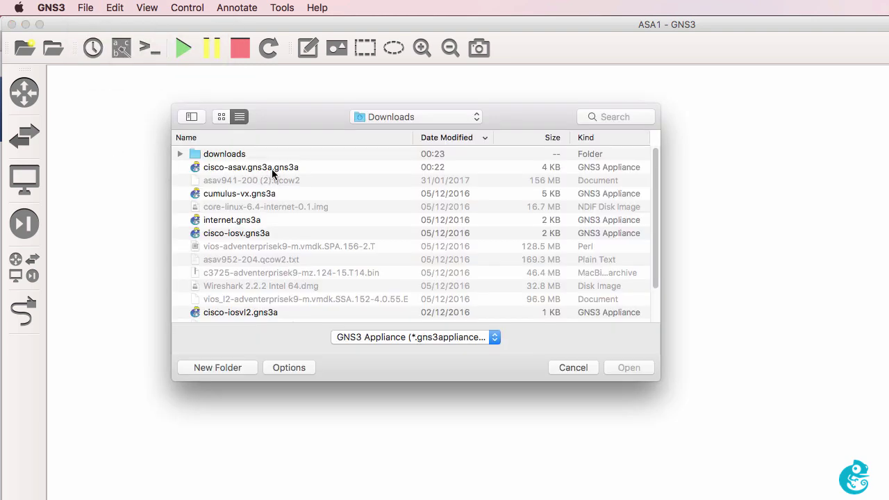
click(271, 168)
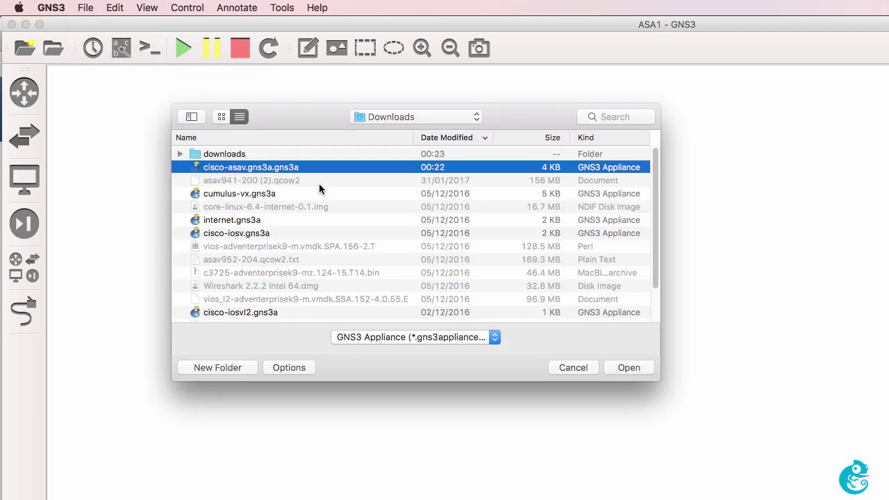
click(629, 368)
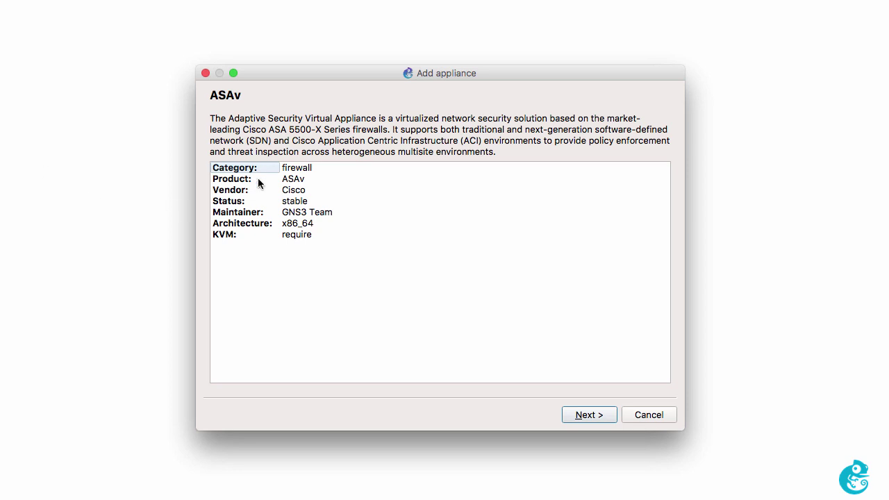
click(273, 236)
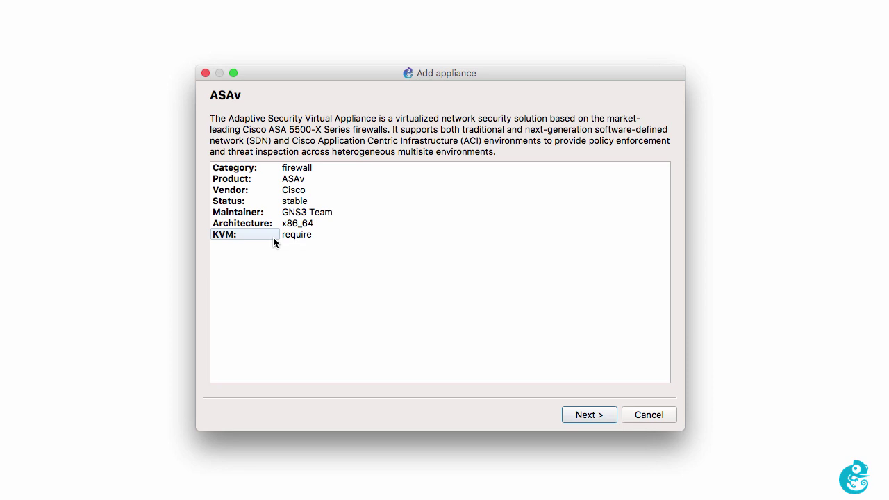
- Run the ASAv appliance on the GNS3 VM and advance to its required files list
click(587, 417)
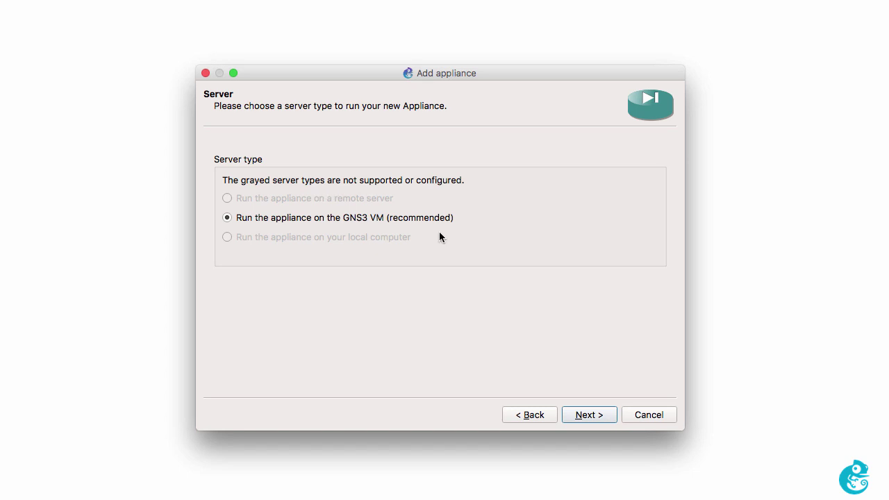
click(601, 417)
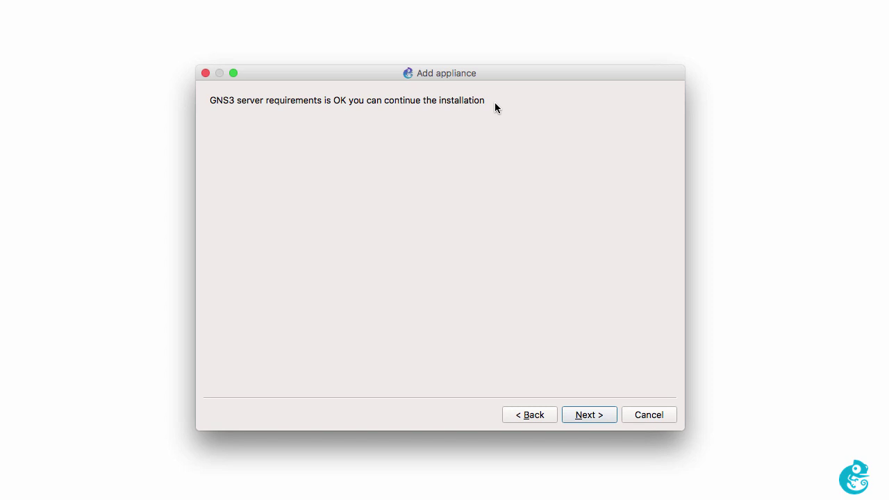
click(587, 415)
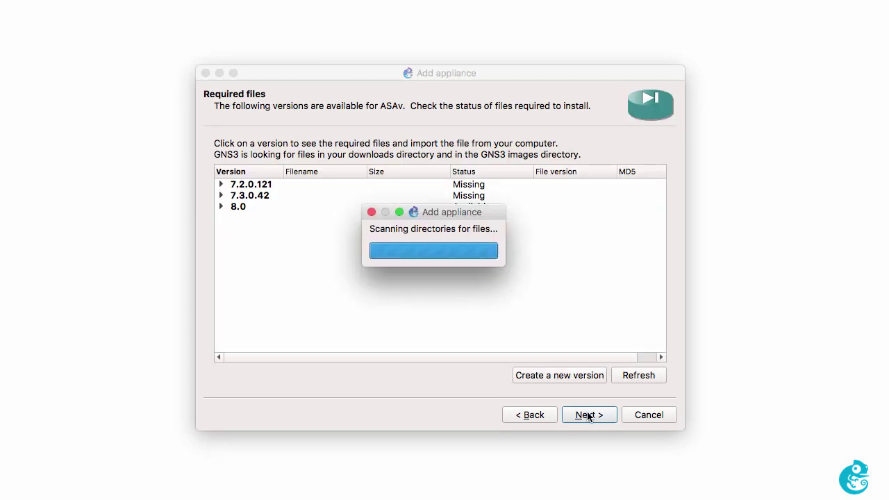
- Upload asav952-204.qcow2 from Downloads for ASAv 9.5.2-204 and continue to installation
click(347, 263)
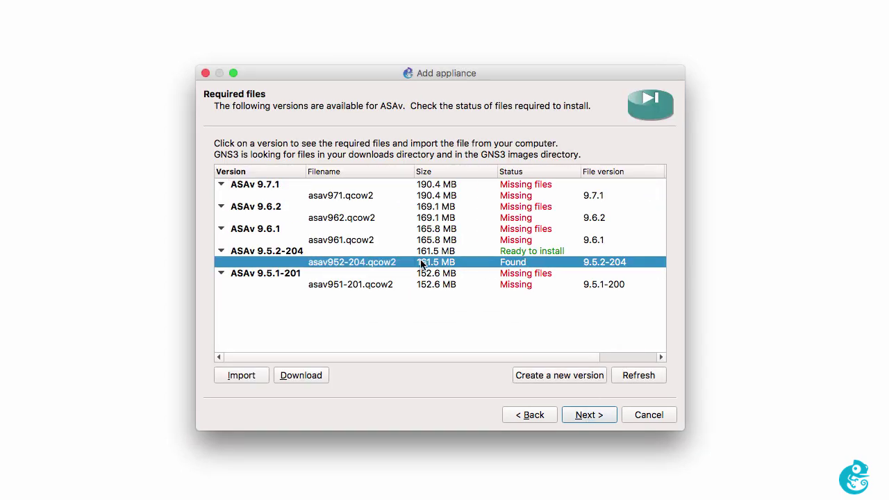
click(307, 375)
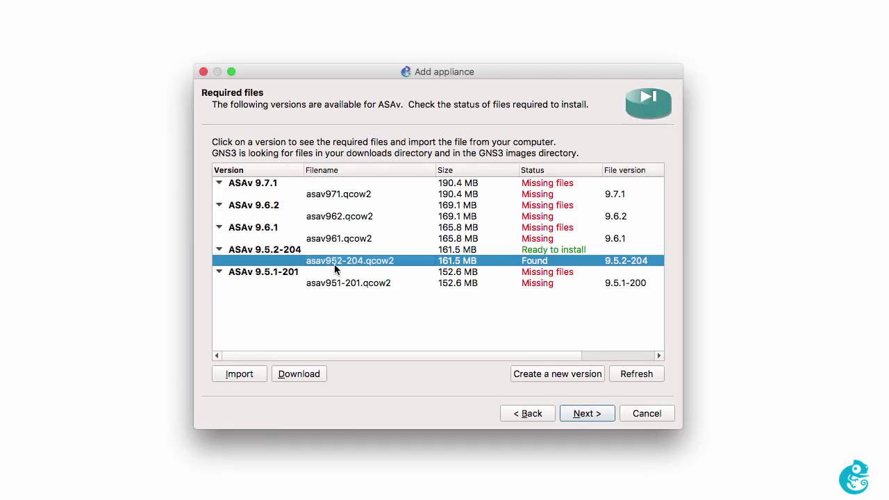
click(239, 373)
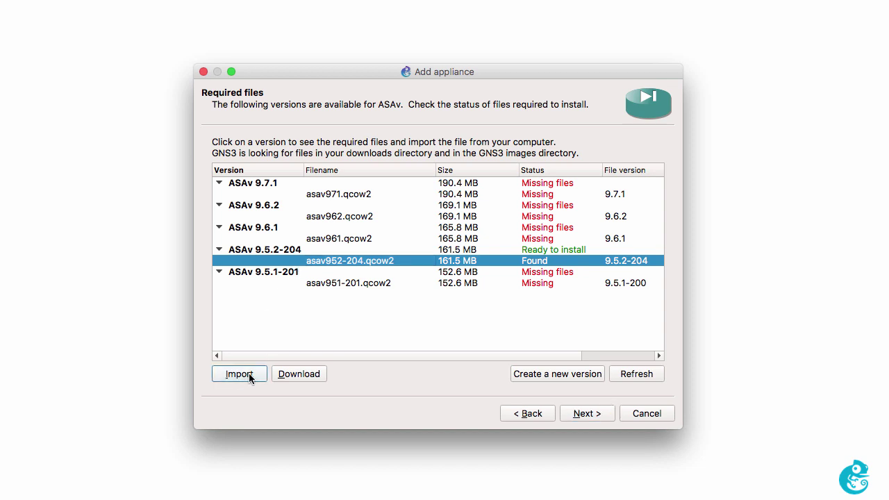
click(345, 339)
scroll(345, 343, up, 1)
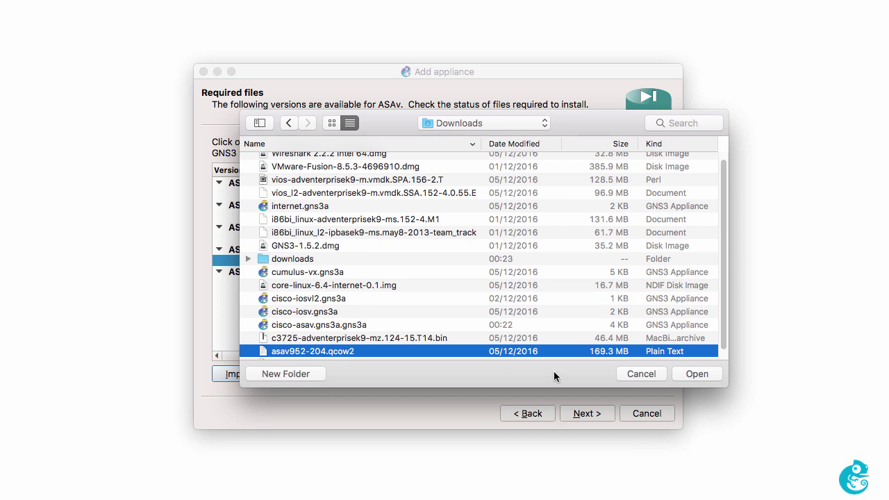
click(697, 374)
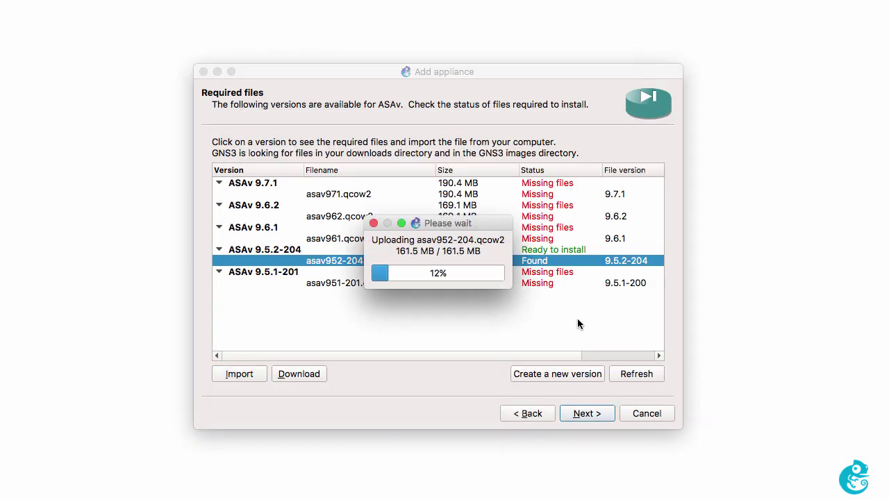
click(231, 254)
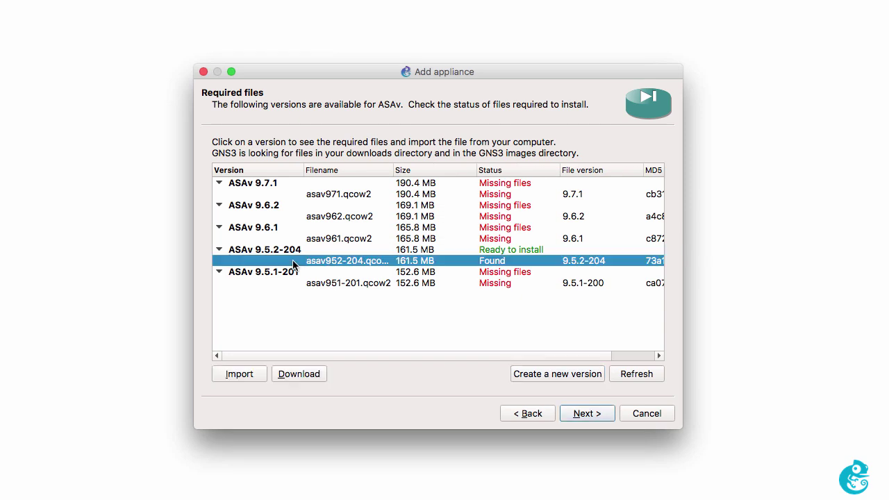
click(595, 417)
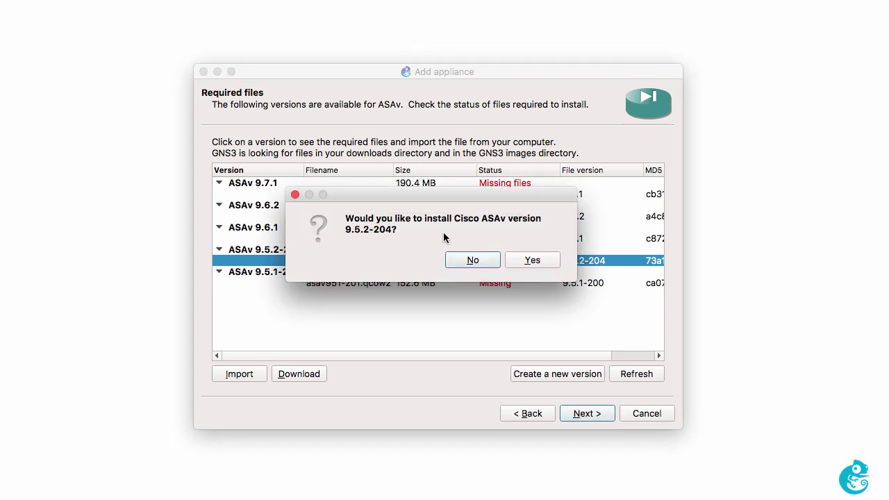
- Install ASAv 9.5.2-204 with the default Qemu binary, review the usage notes, and finish the wizard
click(528, 261)
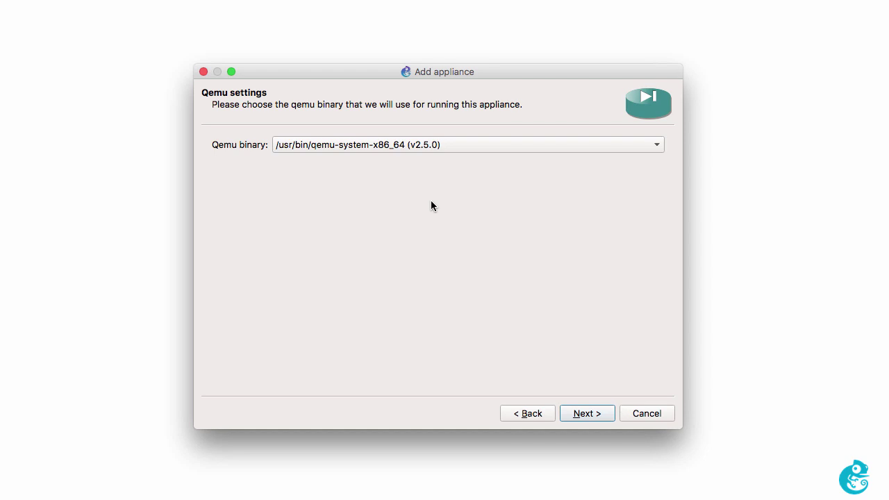
click(585, 416)
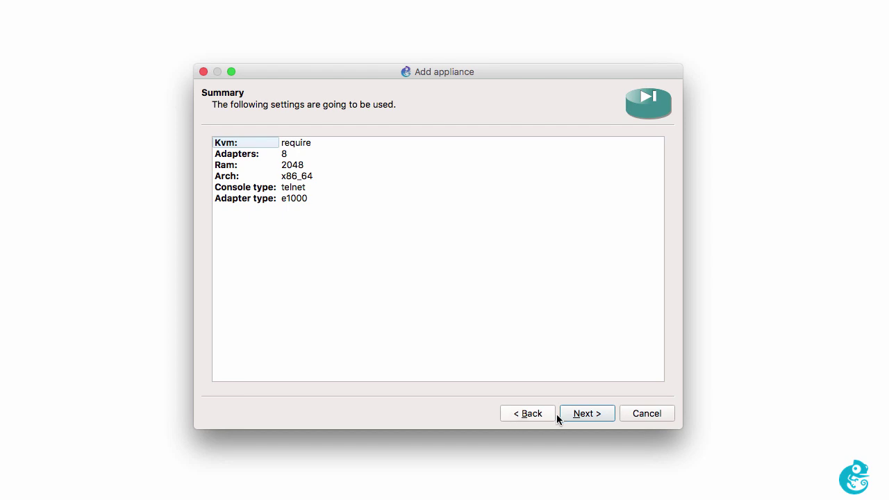
click(571, 415)
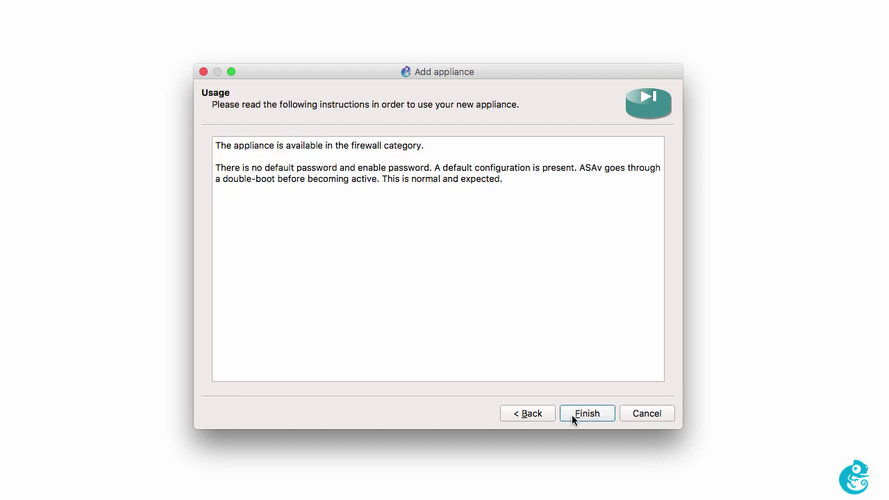
triple_click(446, 146)
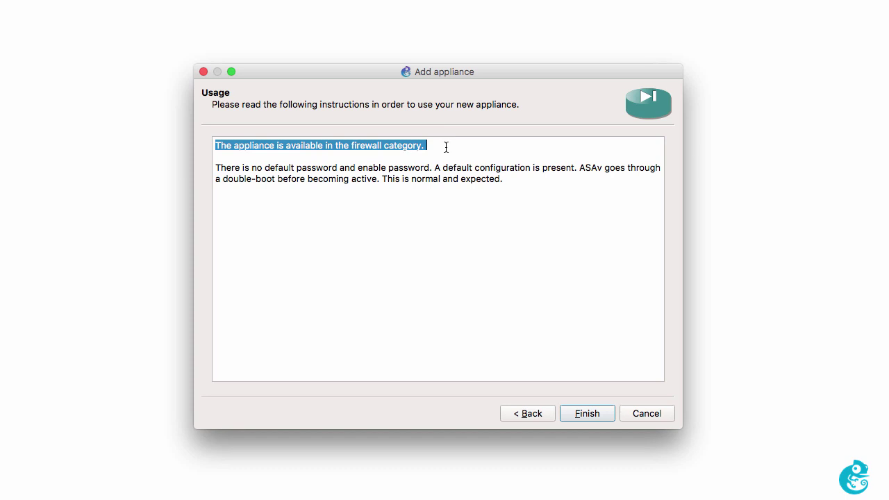
drag(446, 147, 514, 185)
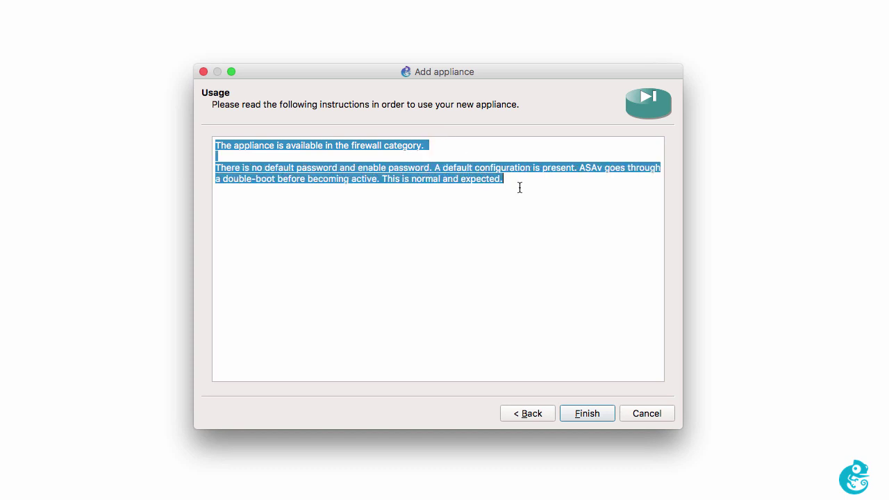
click(591, 413)
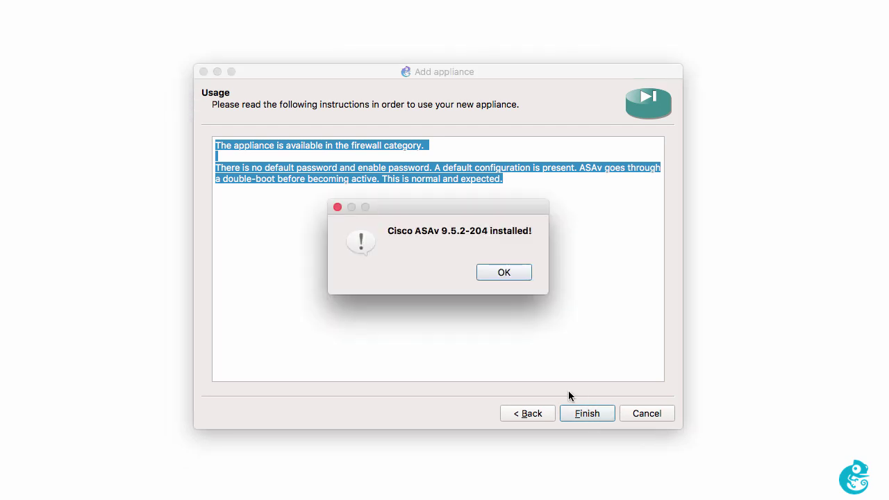
click(498, 278)
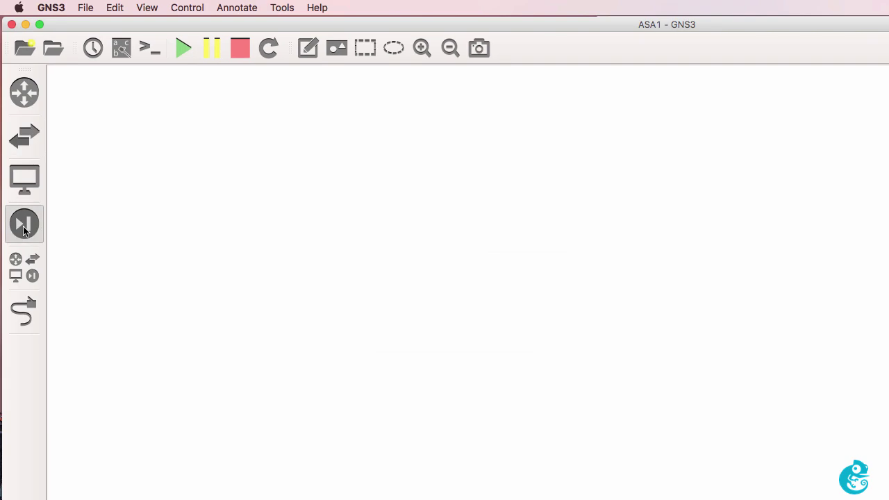
- Place the ASAv firewall, then c3725-VM routers R1 on its left and R2 on its right
click(23, 229)
drag(96, 92, 577, 161)
click(28, 102)
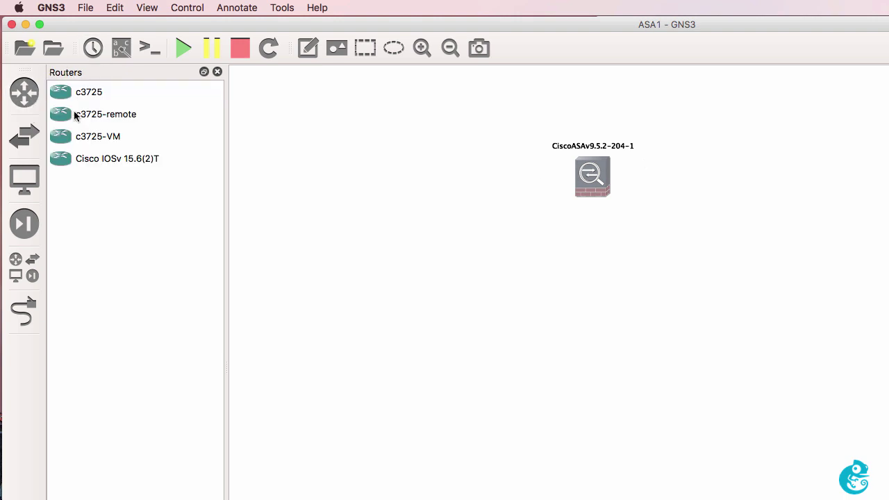
drag(111, 137, 417, 165)
drag(204, 150, 844, 180)
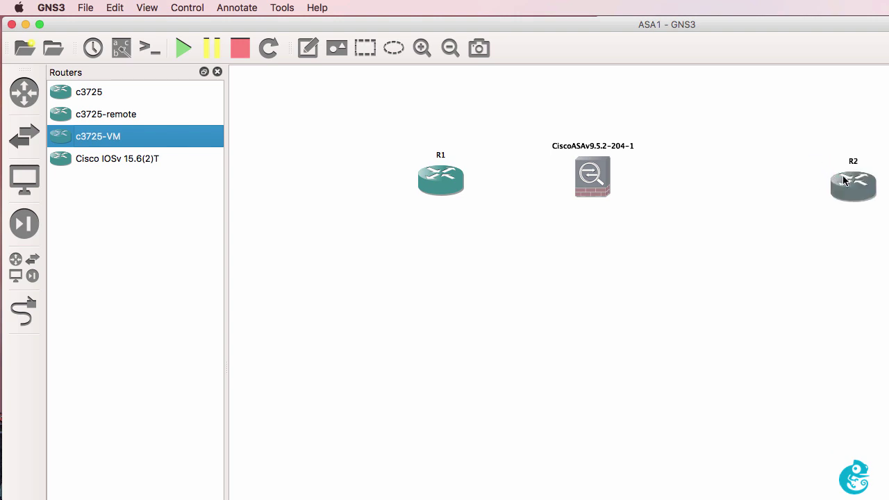
click(218, 73)
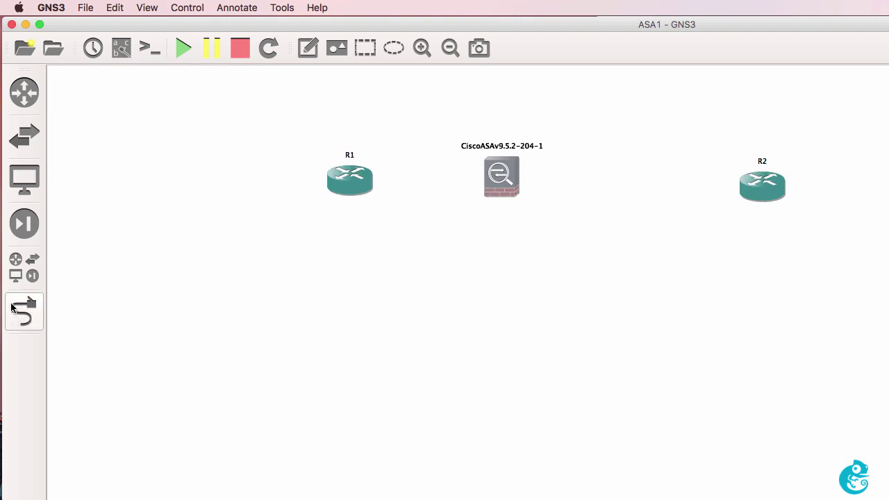
- Zoom in and arrange the three devices in a row
click(24, 312)
right_click(346, 179)
click(422, 48)
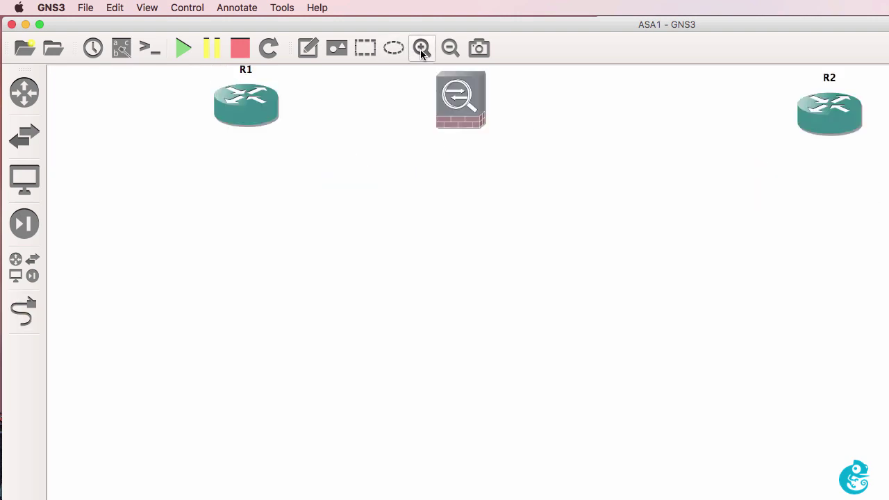
drag(245, 169, 159, 143)
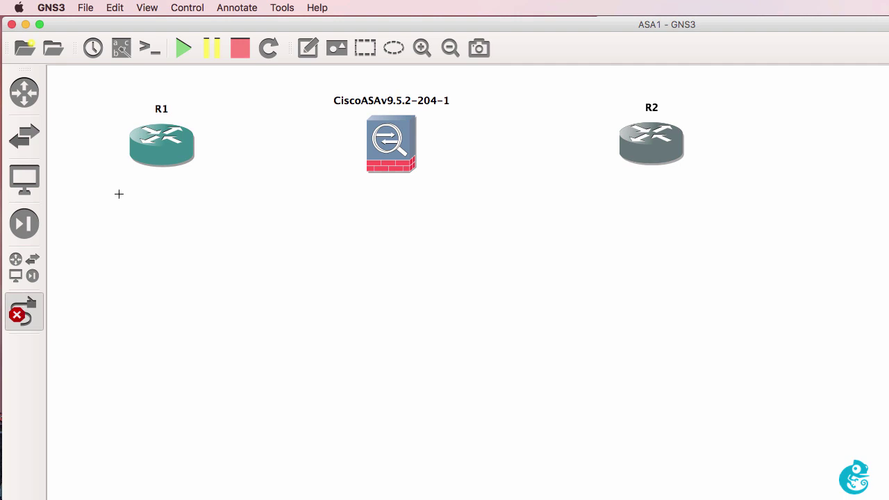
- Link R1 FastEthernet0/0 to ASA Gi0/1 and ASA Gi0/0 to R2 FastEthernet0/0
click(164, 153)
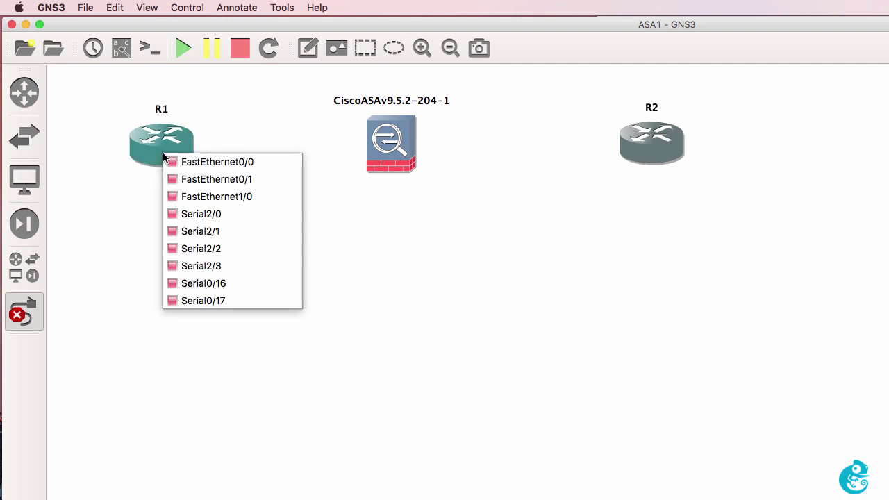
click(286, 161)
click(386, 144)
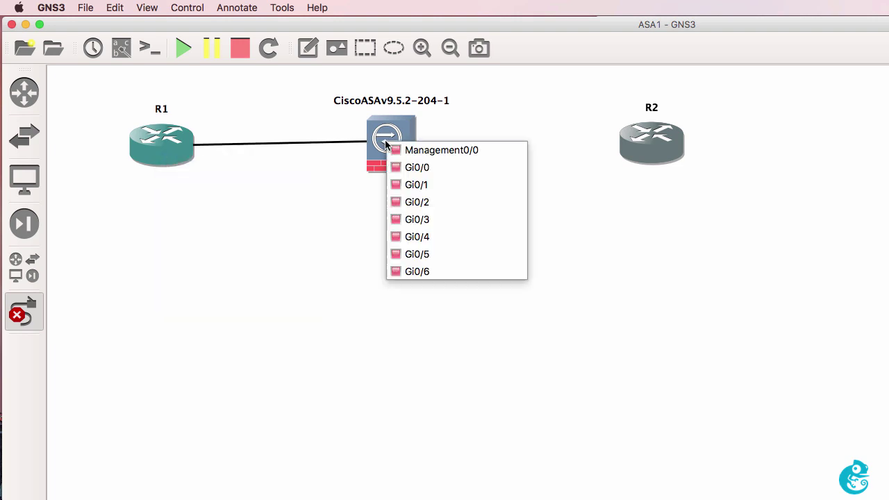
click(432, 186)
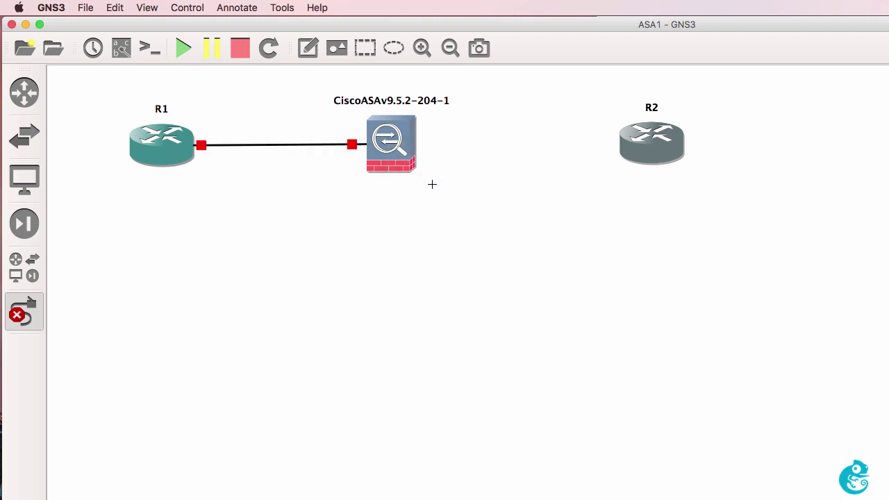
click(396, 141)
click(437, 168)
click(647, 139)
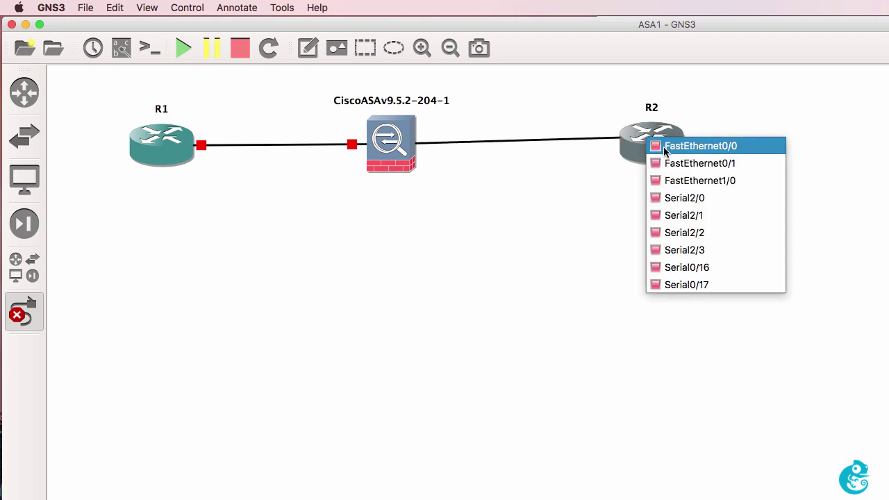
click(695, 146)
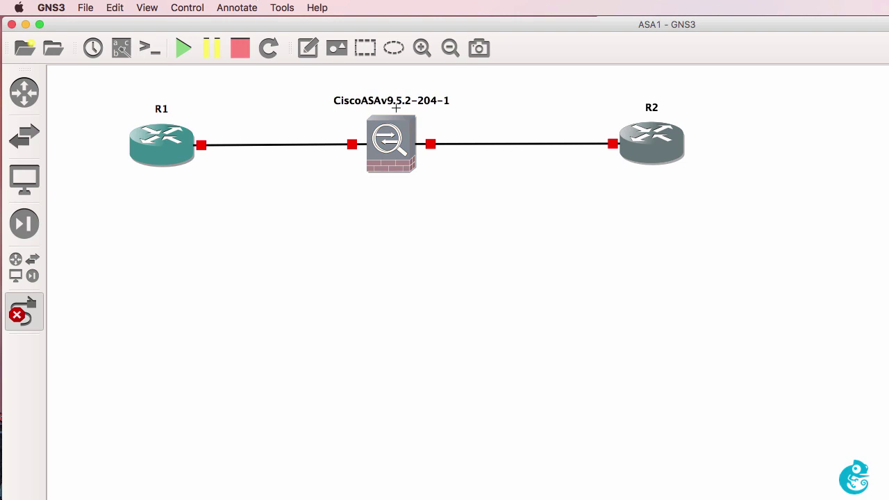
click(23, 312)
- Show interface labels, move all four below their links, and shift R1 right
click(122, 47)
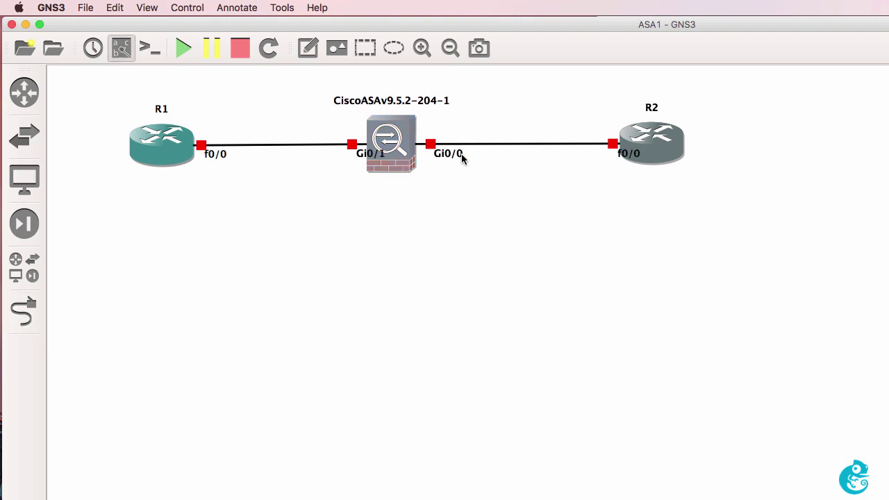
click(422, 47)
scroll(383, 208, up, 5)
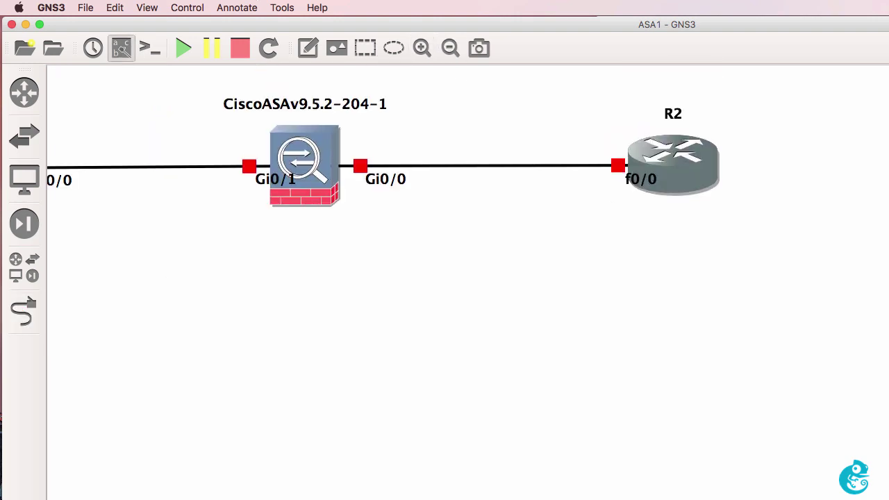
scroll(159, 218, left, 5)
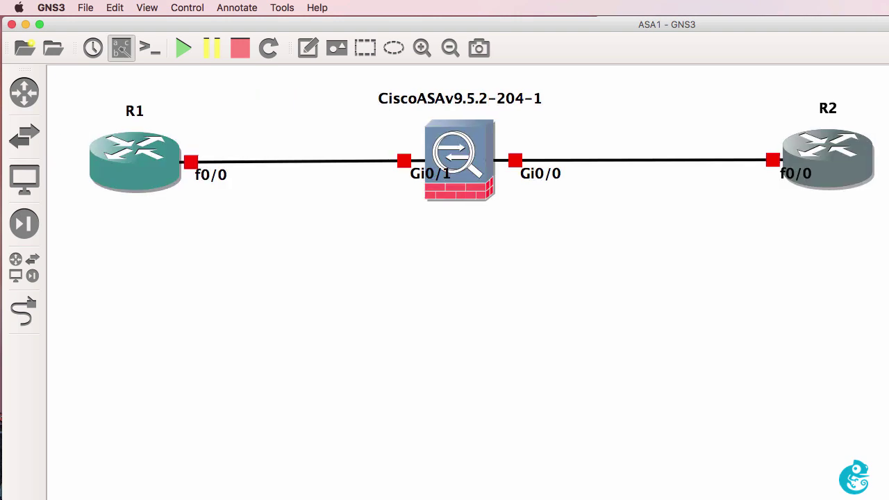
drag(176, 179, 173, 191)
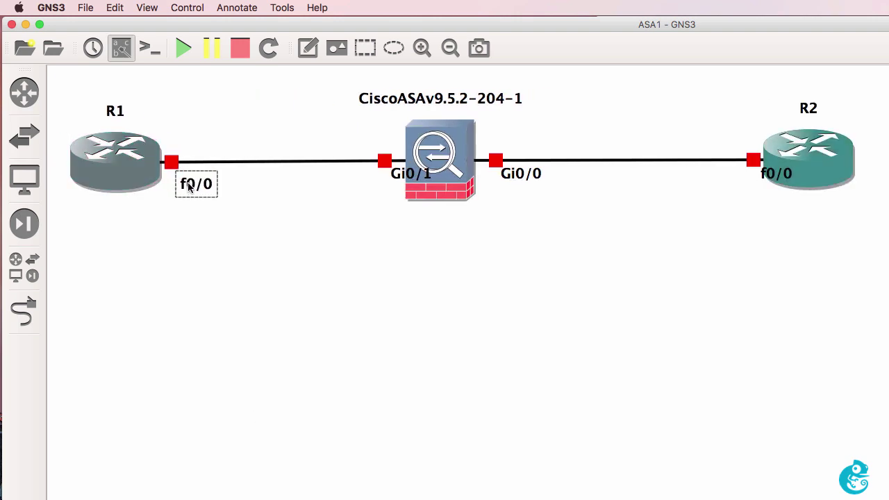
drag(402, 184, 377, 192)
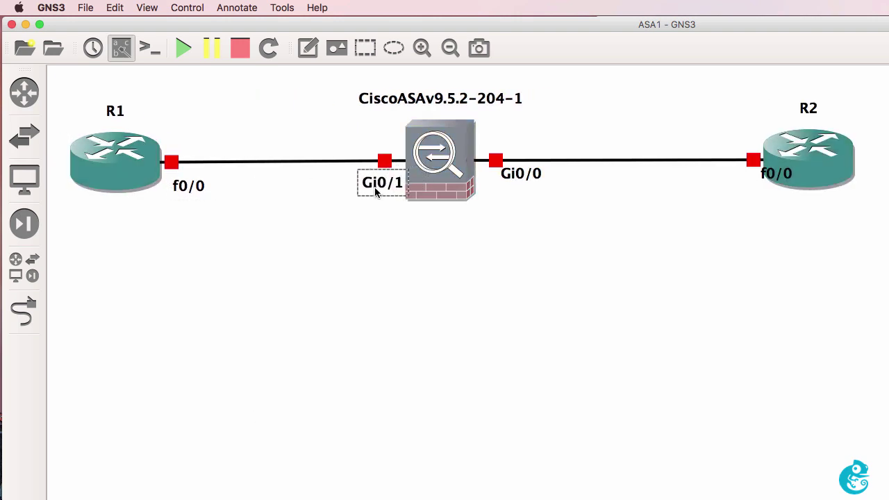
drag(535, 178, 522, 189)
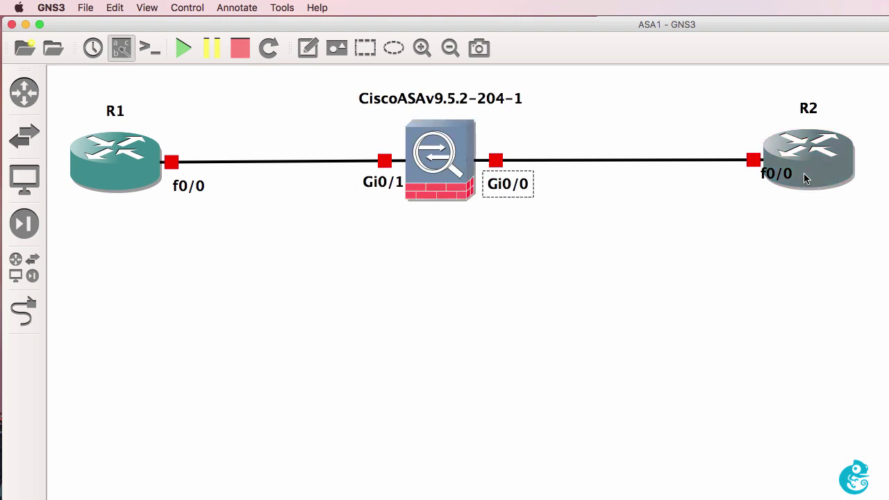
drag(772, 177, 701, 167)
drag(91, 157, 134, 157)
- Start all nodes, open all consoles, and highlight the ASAv's 'Total NICs found: 8' and Rebooting lines
click(184, 49)
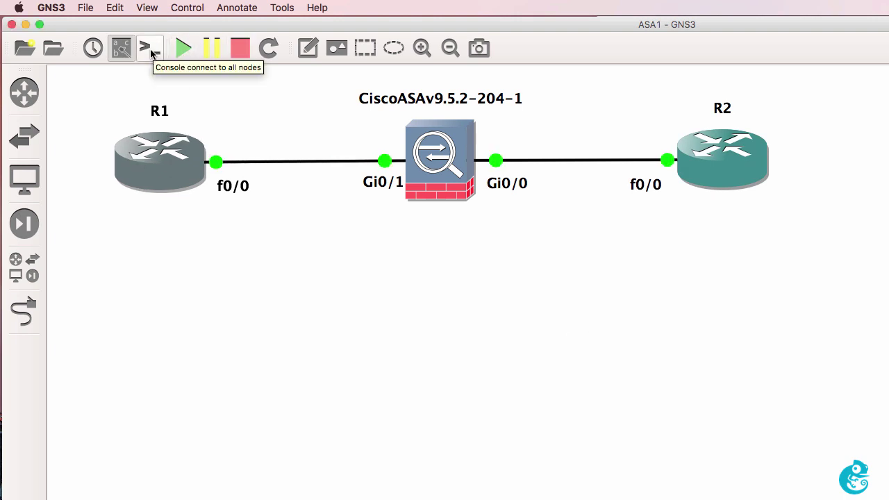
click(151, 53)
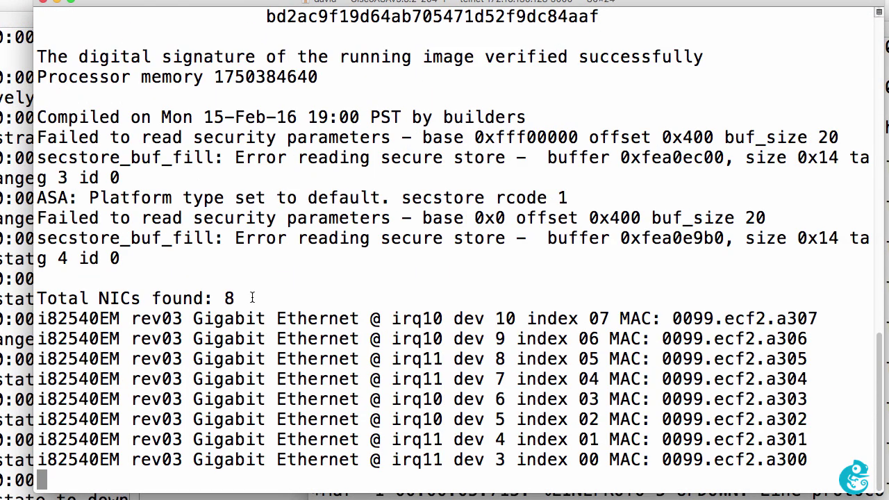
drag(252, 297, 34, 286)
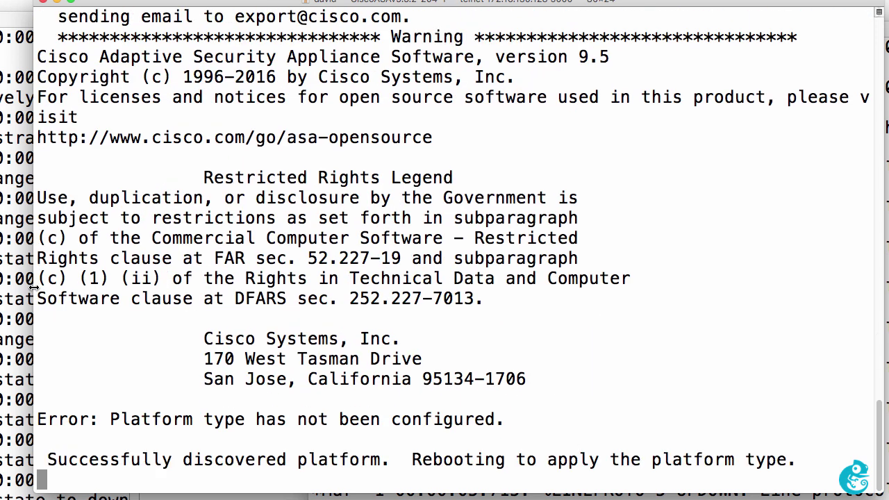
drag(42, 379, 520, 472)
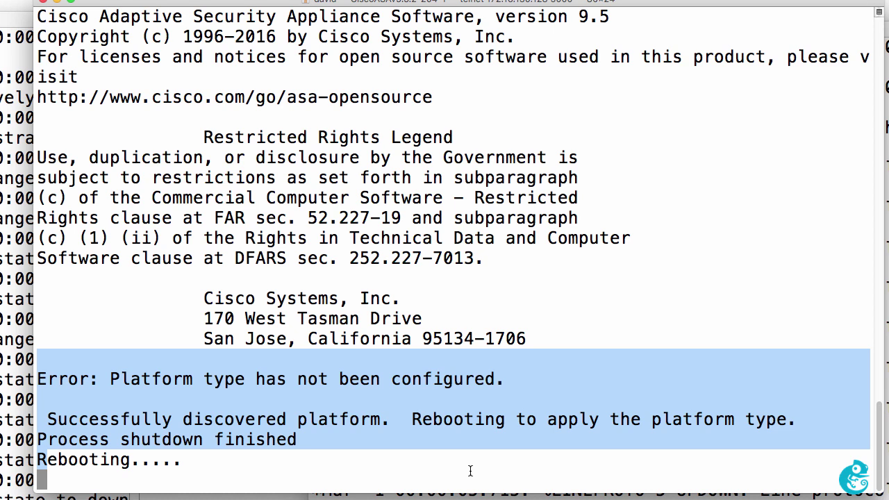
click(246, 471)
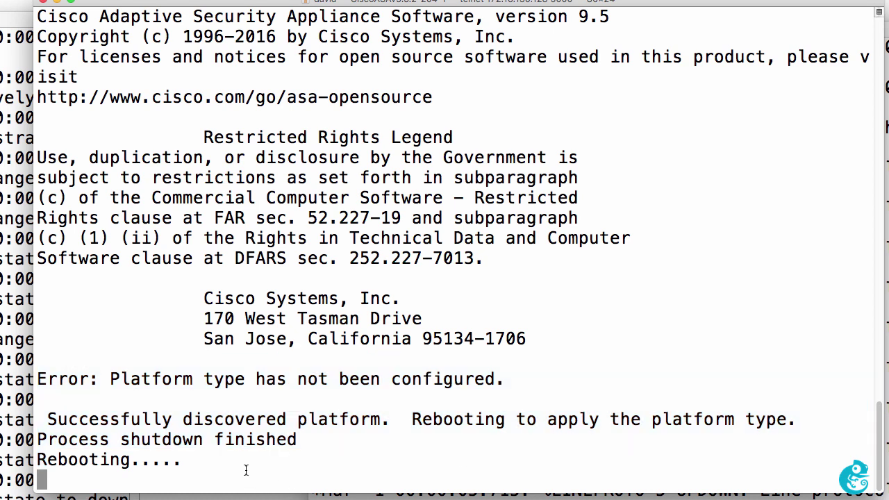
drag(185, 463, 31, 456)
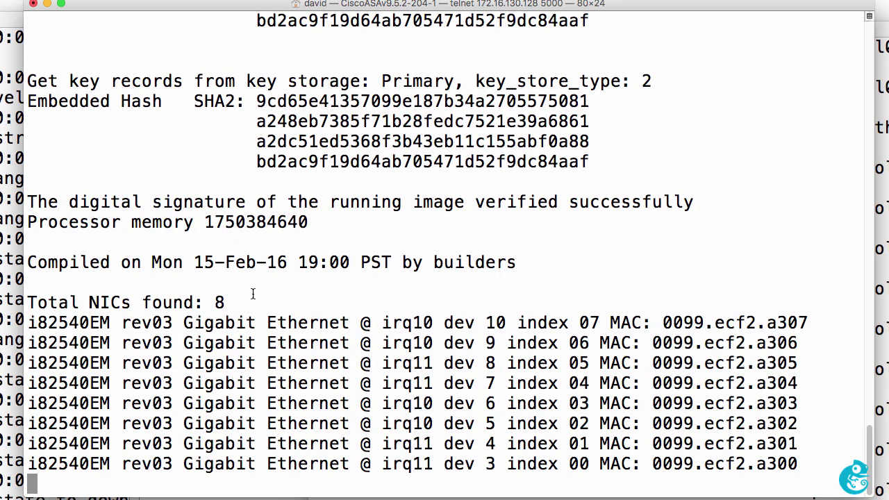
drag(253, 293, 18, 294)
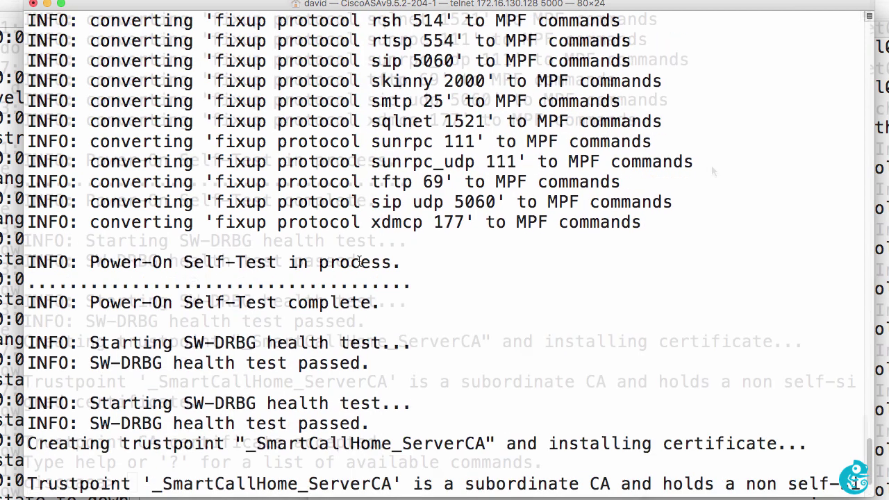
- On the ASA console, enter enable mode with an empty password and go to global configuration
click(393, 285)
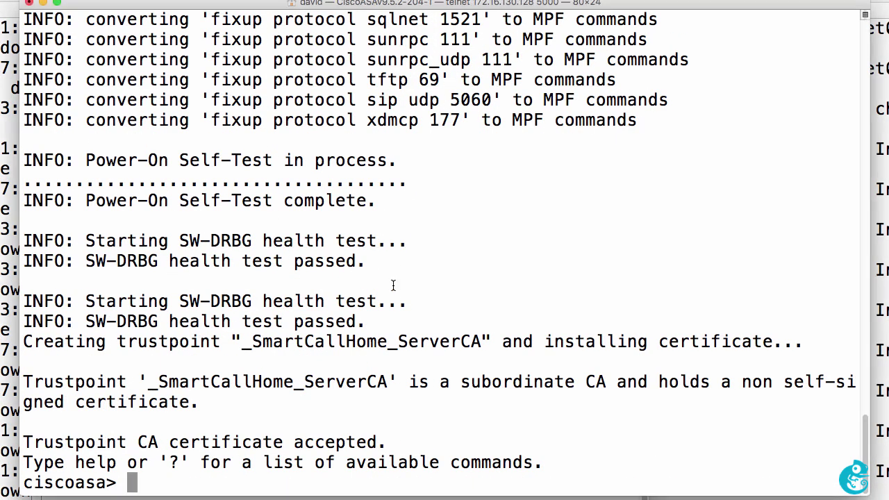
text(en)
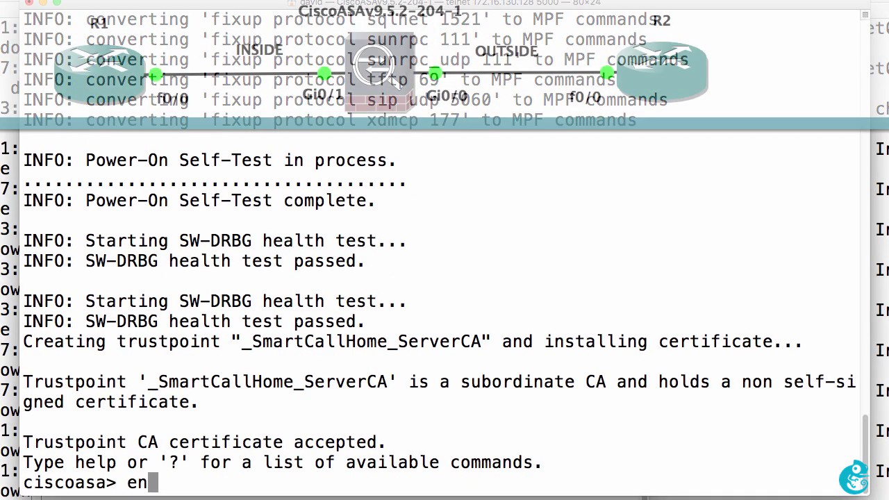
key(Return)
key(Return)
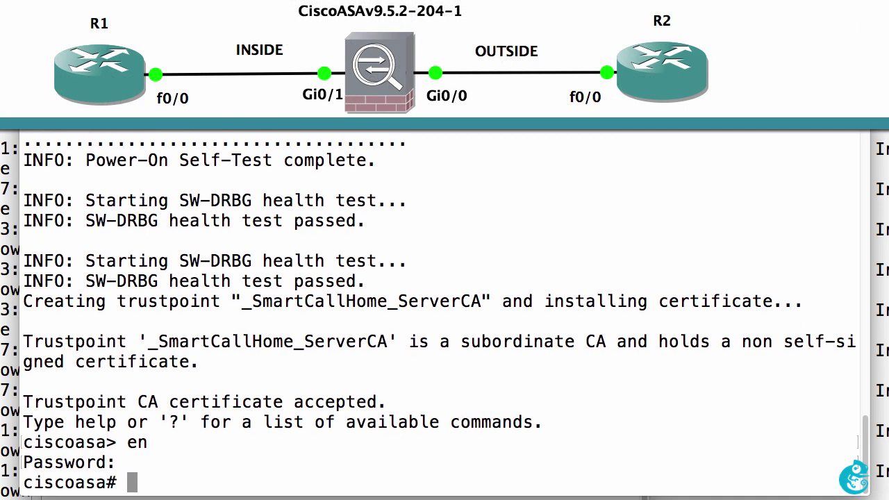
text(conf t)
key(Return)
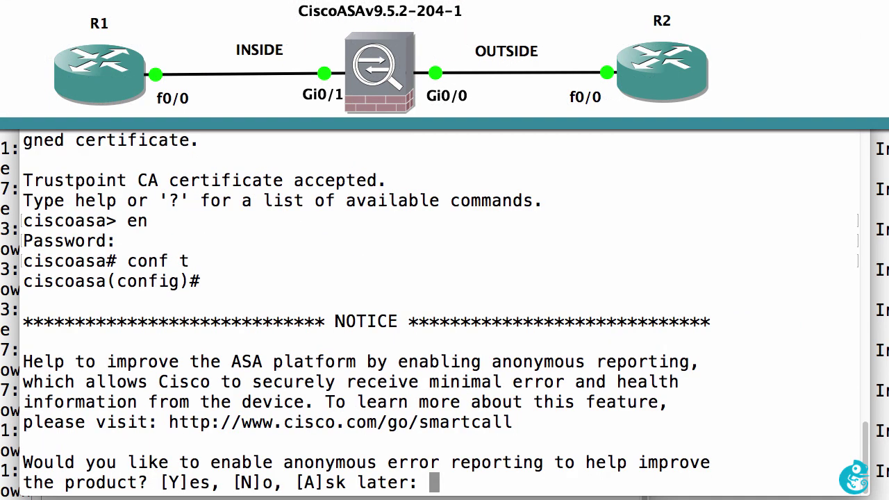
text(n)
key(Return)
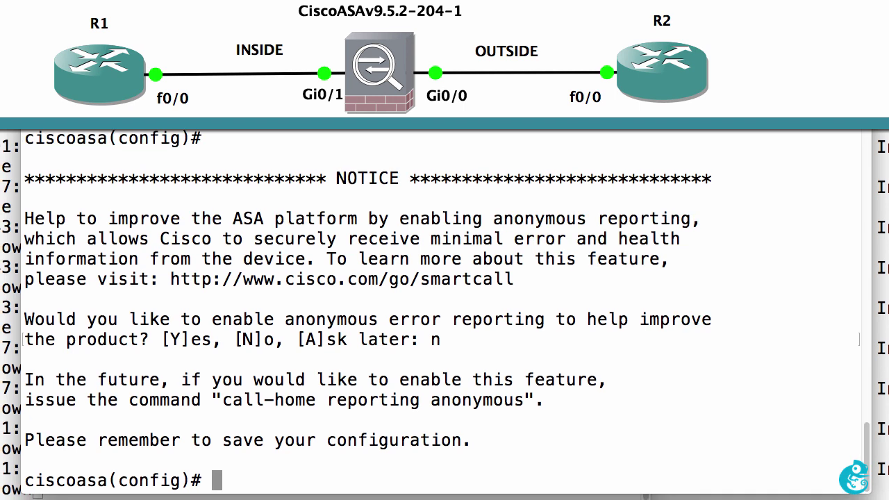
- Run 'sh run' and highlight the unconfigured GigabitEthernet0/0 and 0/1 sections
text(sh run)
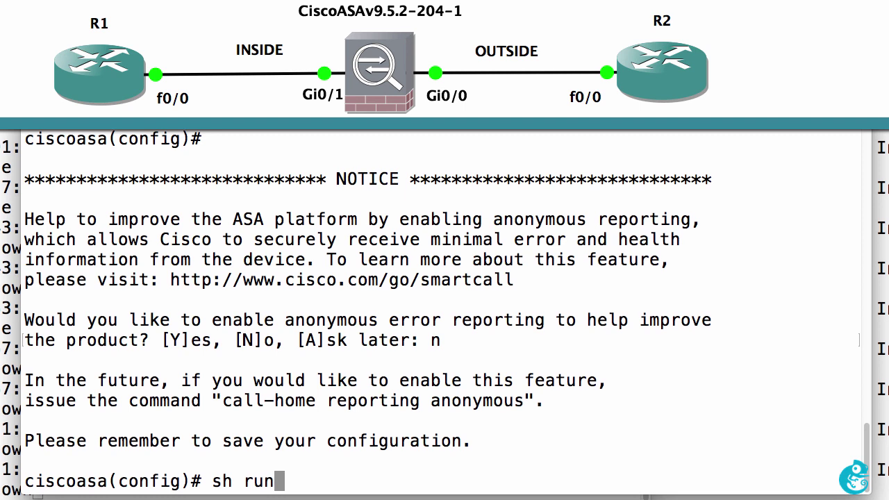
key(Return)
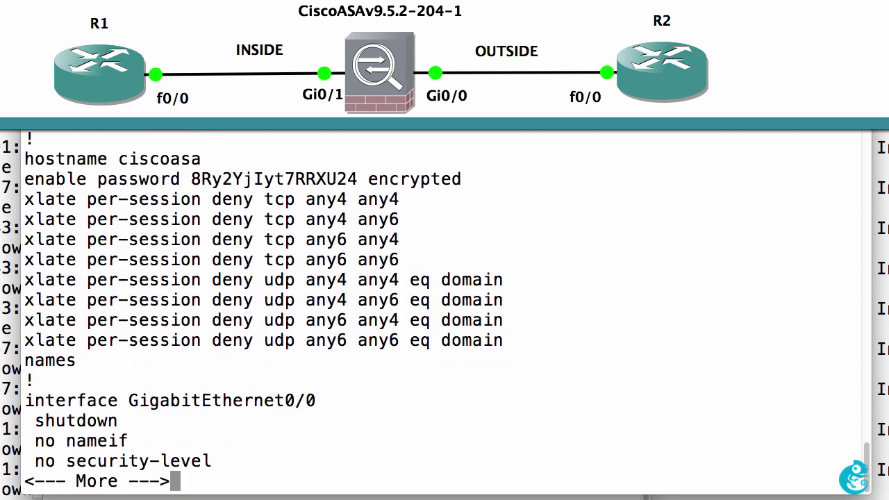
key(Return)
key(Return)
key(Return)
key(Return)
key(Return)
key(Return)
key(Return)
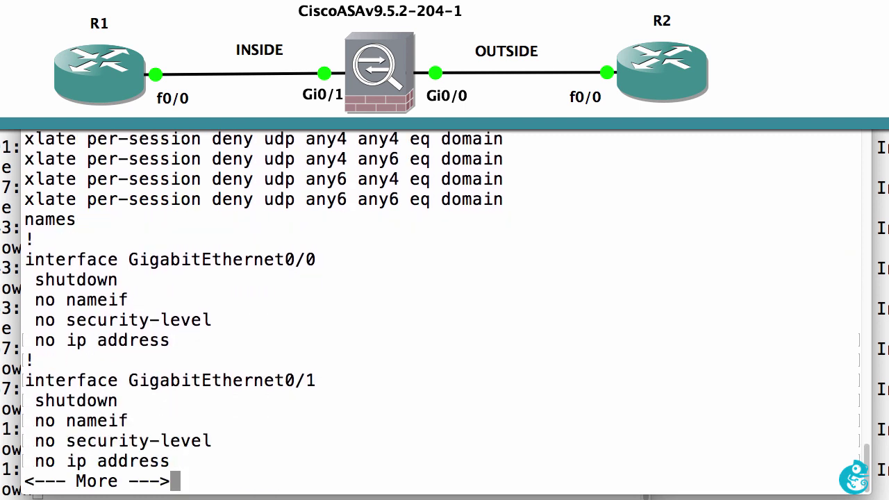
key(Return)
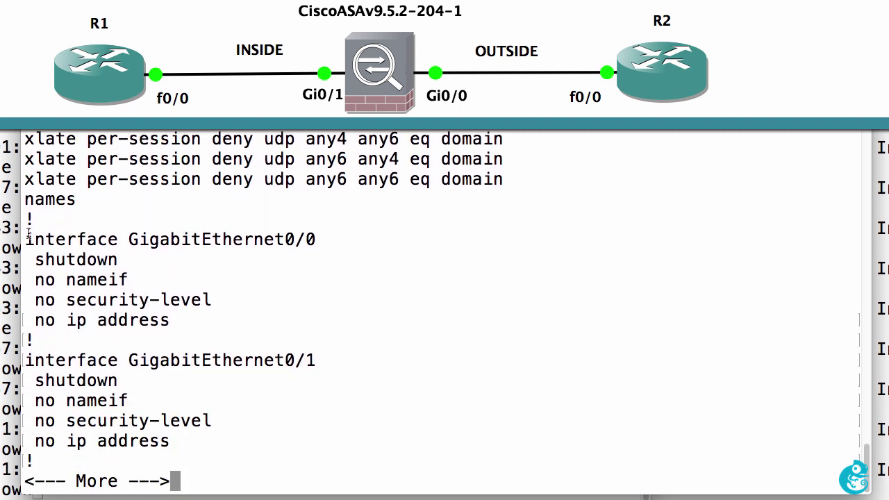
drag(26, 236, 381, 445)
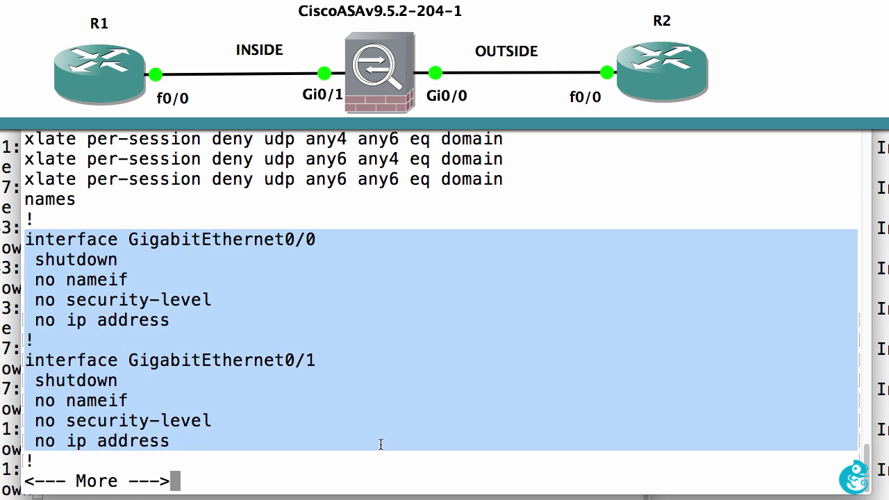
- Configure g0/0 as nameif outside with 8.8.8.254 255.255.255.0 and no shut
text(q)
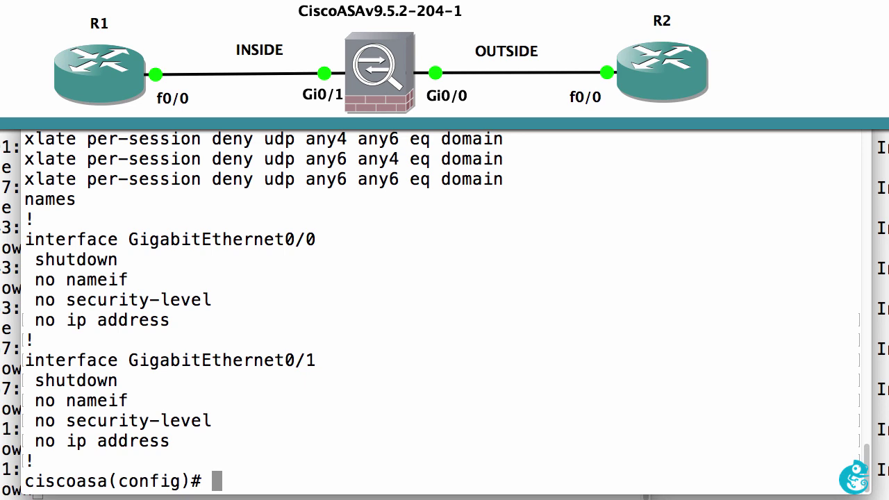
text(ubt)
key(BackSpace)
key(BackSpace)
key(BackSpace)
key(BackSpace)
text(int g0/90)
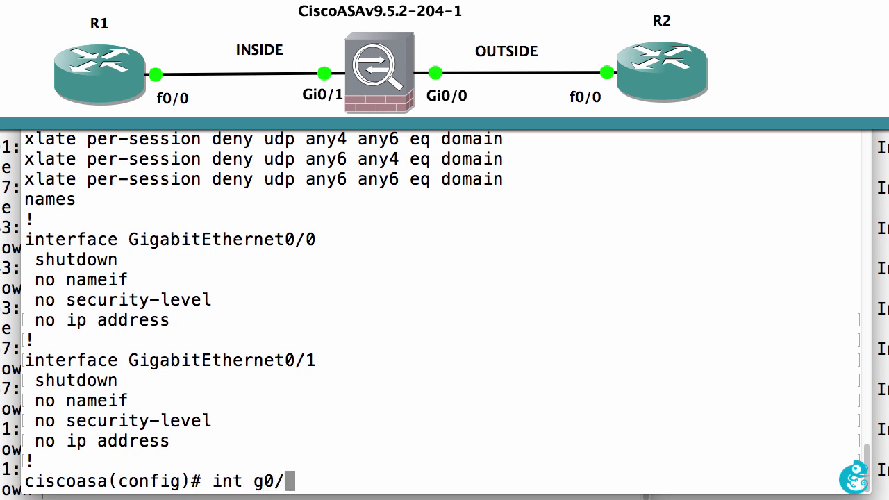
key(BackSpace)
key(BackSpace)
text(0)
key(Return)
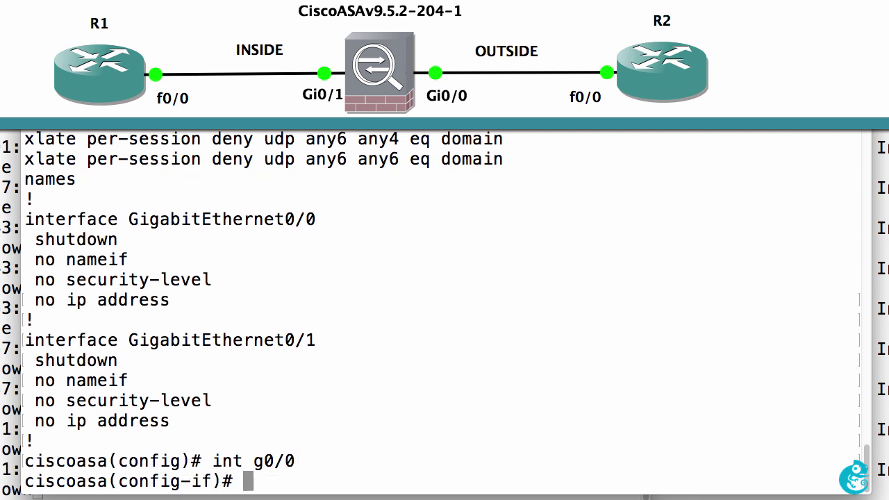
text(nameif o)
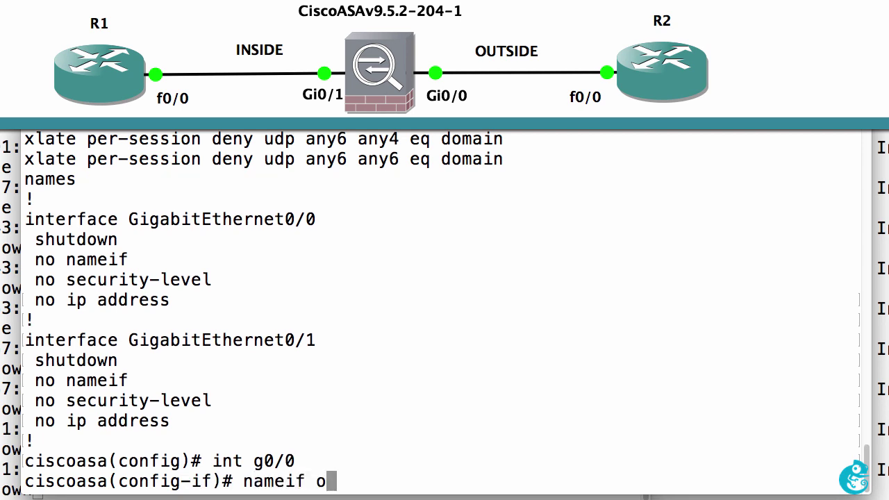
text(utside)
key(Return)
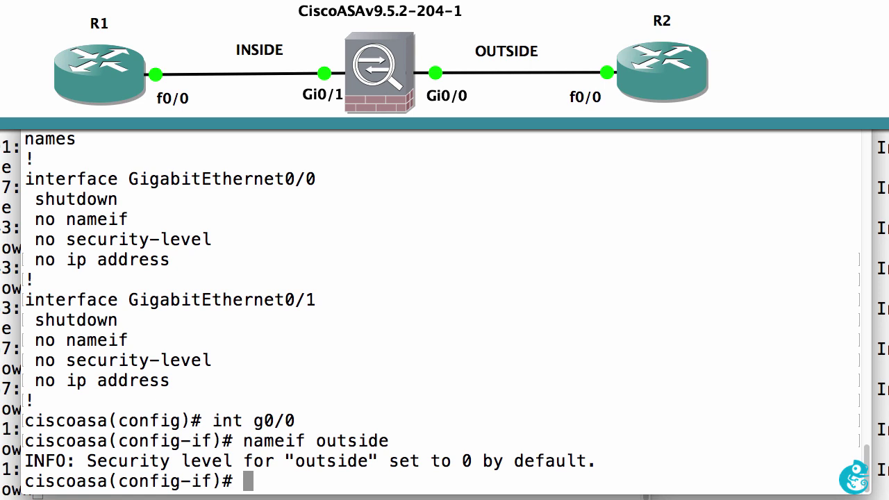
text(ip ad)
key(Tab)
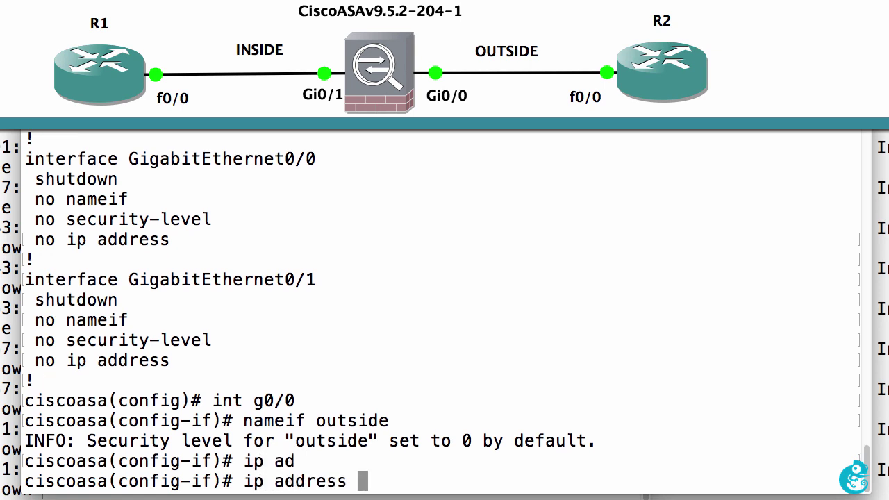
text(8.8.8.)
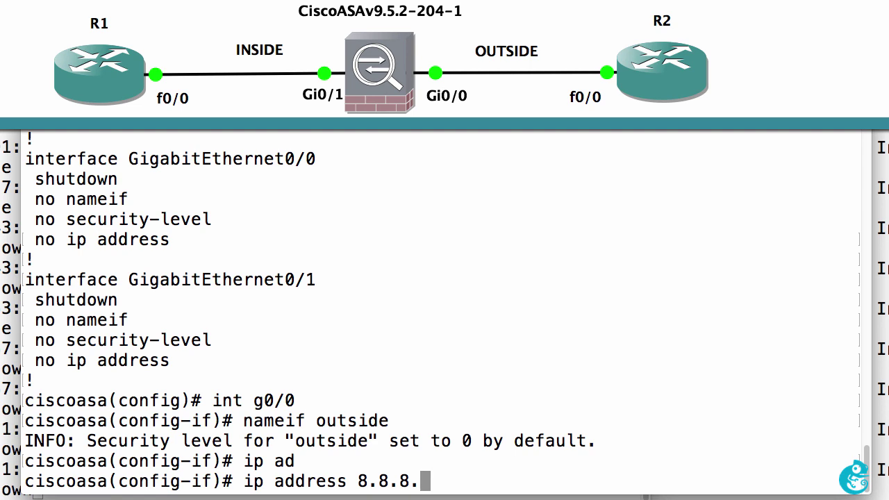
text(254 255)
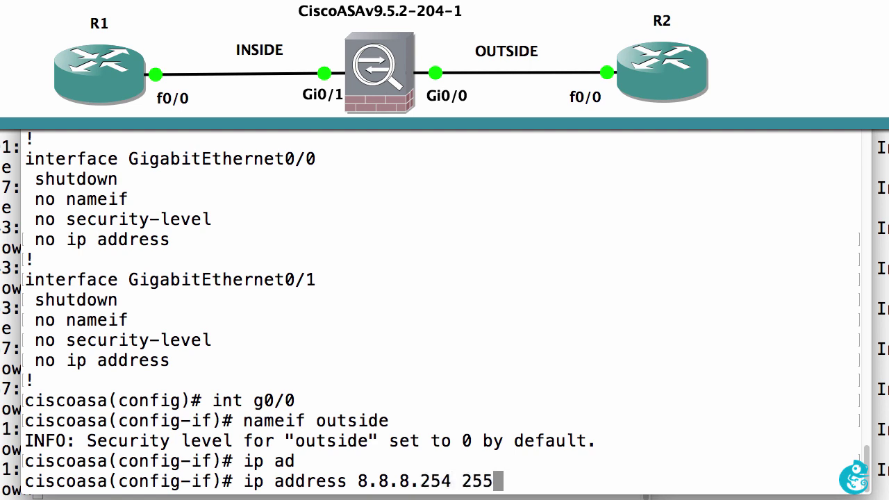
text(.255.255.0)
key(Return)
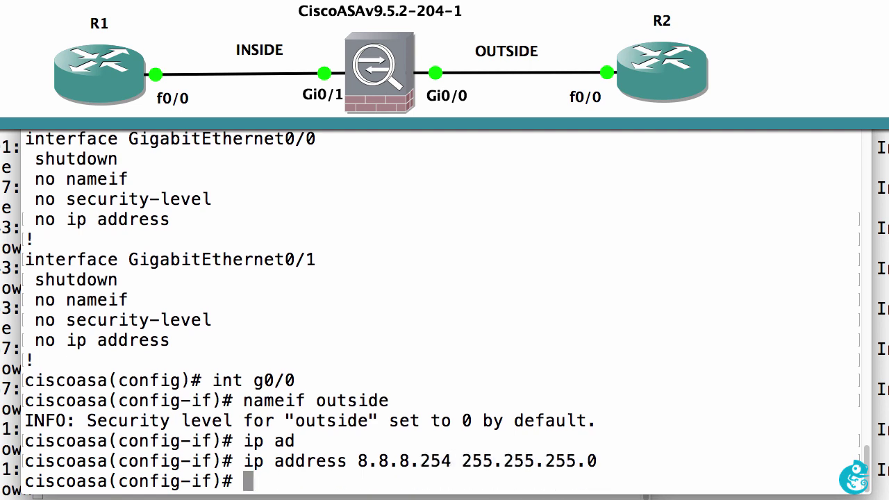
text(no shut)
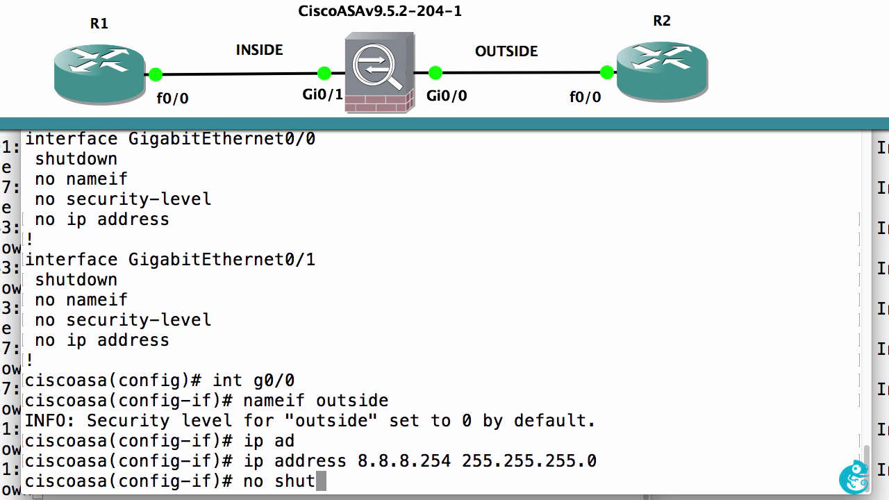
key(Return)
- Configure g0/1 as nameif inside with 10.1.1.254 255.255.255.0, no shut, then exit
text(int g)
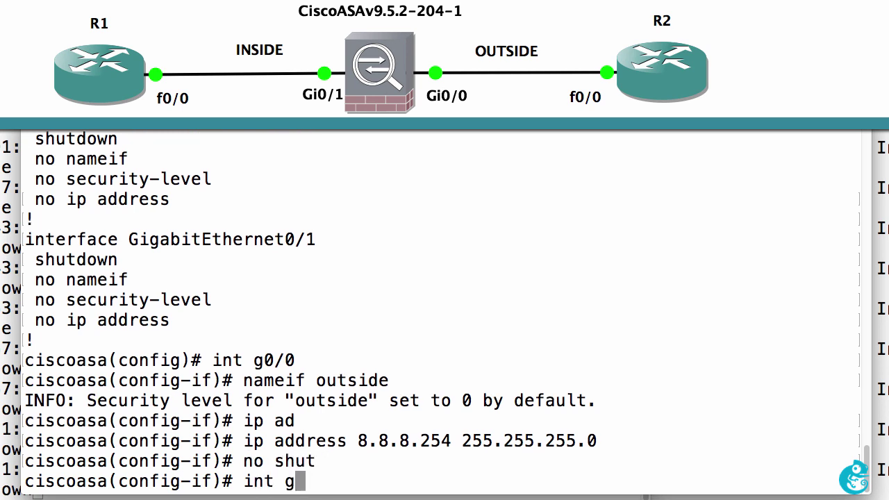
text(0/1)
key(Return)
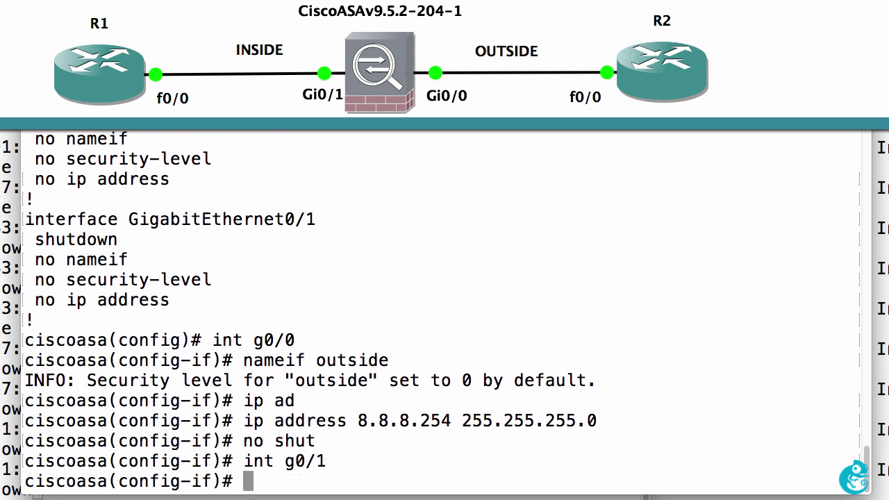
text(nameif in)
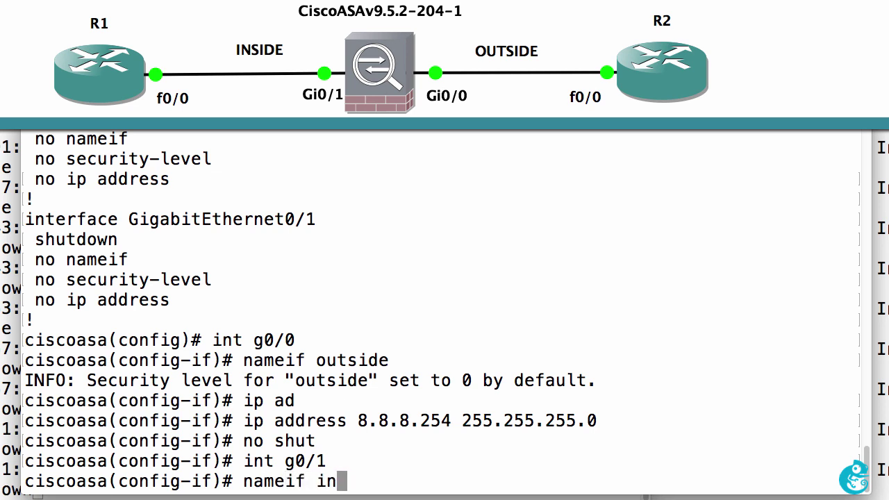
text(side)
key(Return)
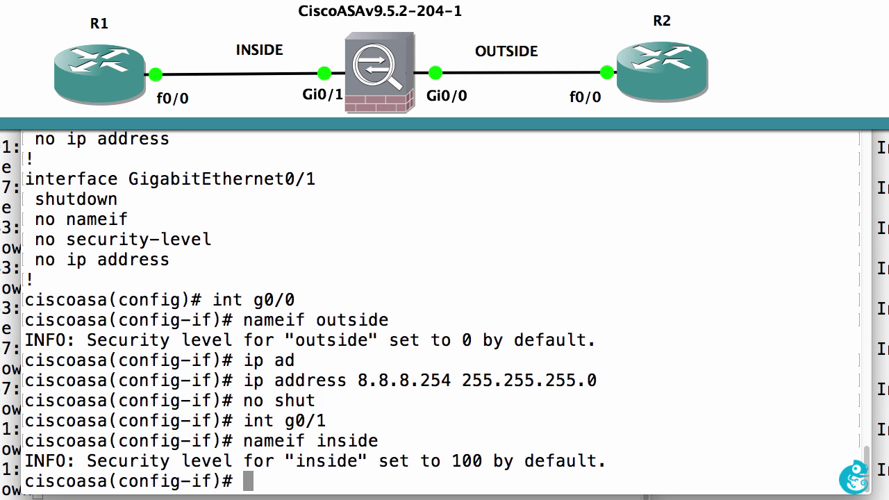
text(ip add)
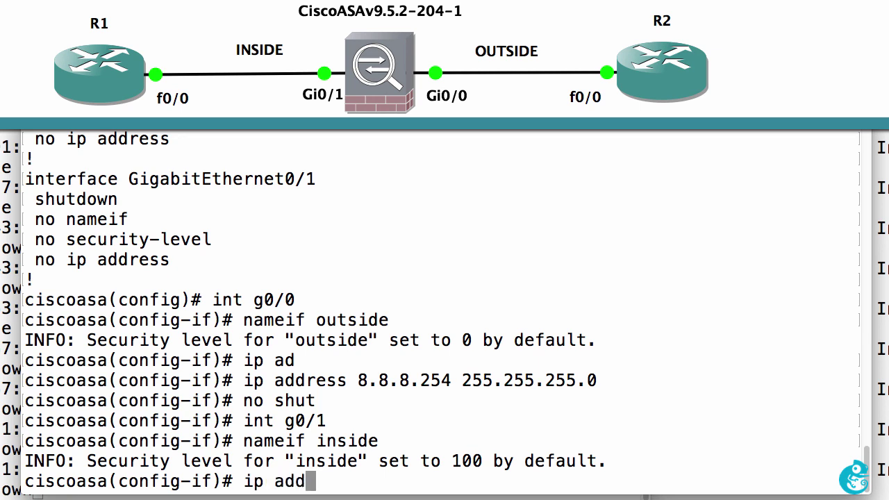
key(Tab)
text(10.1)
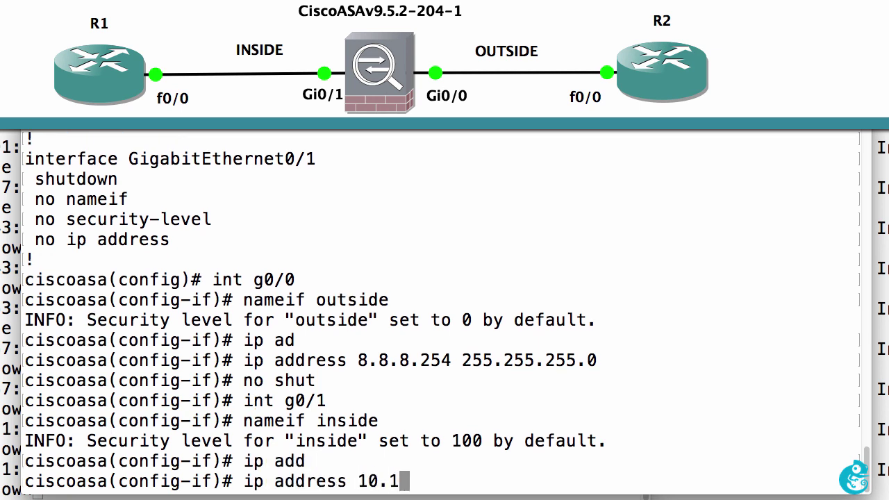
text(.1.254 )
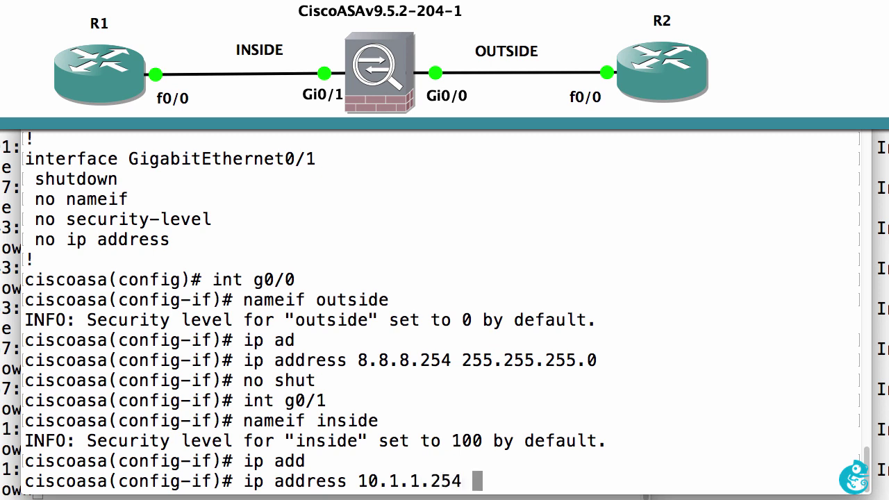
text(255.255.255.0)
key(Return)
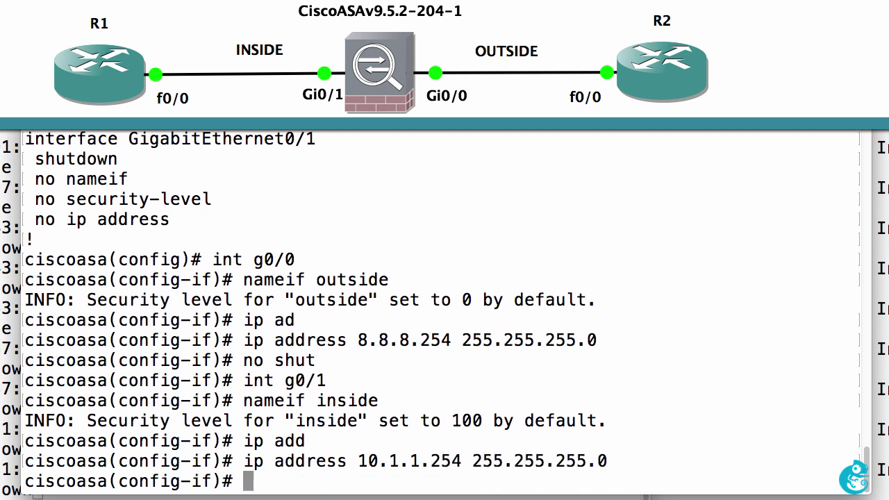
text(no shut)
key(Return)
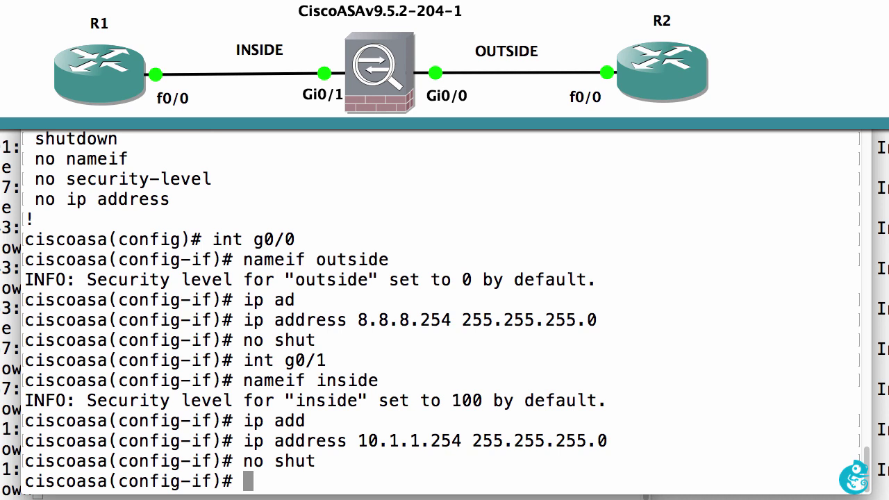
text(exit)
key(Return)
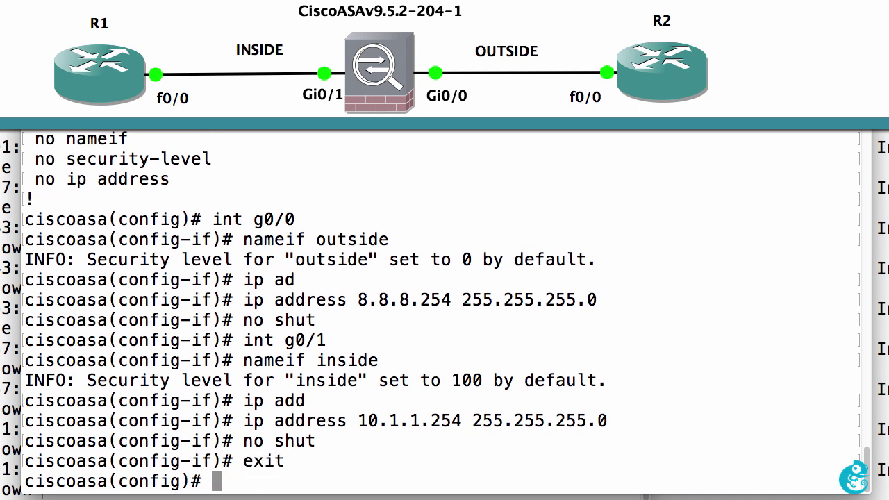
- Enter 'route outside 0.0.0.0 0.0.0.0 8.8.8.8' on the ASA
text(route ?)
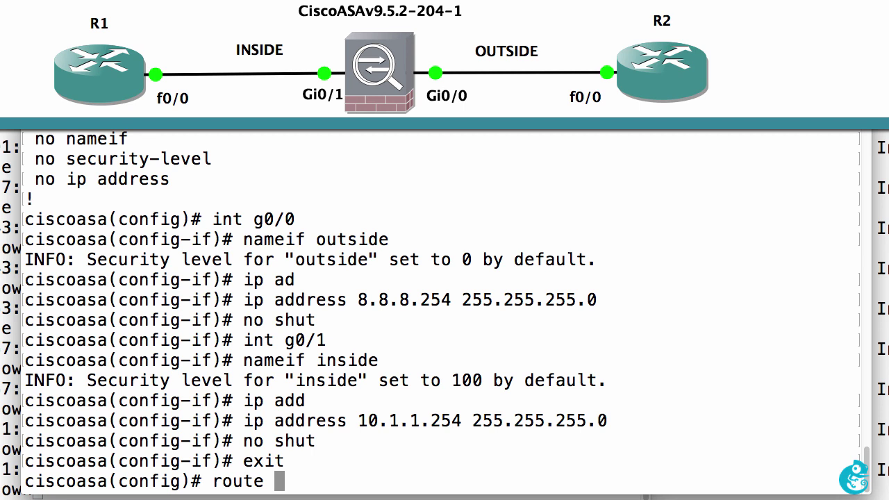
text(out)
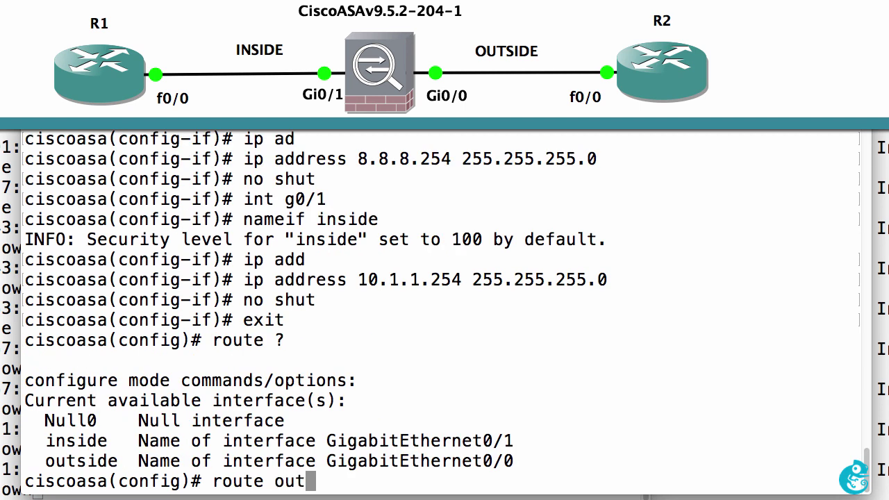
text(side 0.0.0)
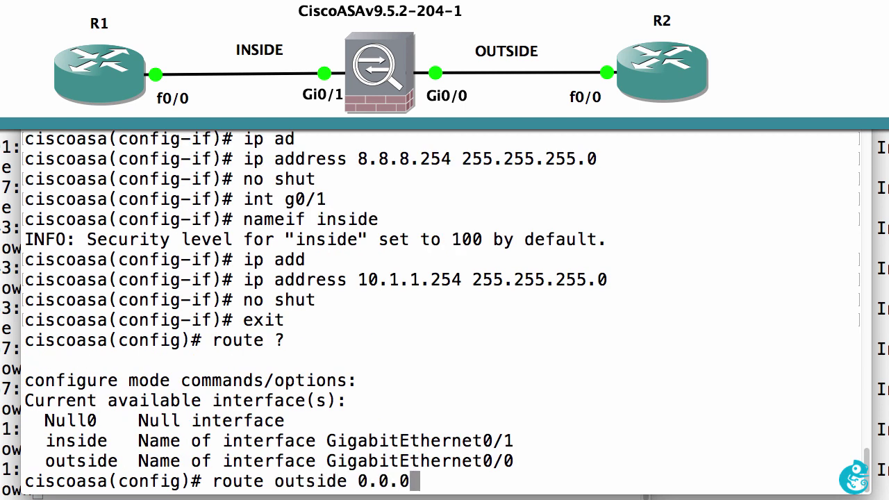
text(.0 0.0.0.0 1)
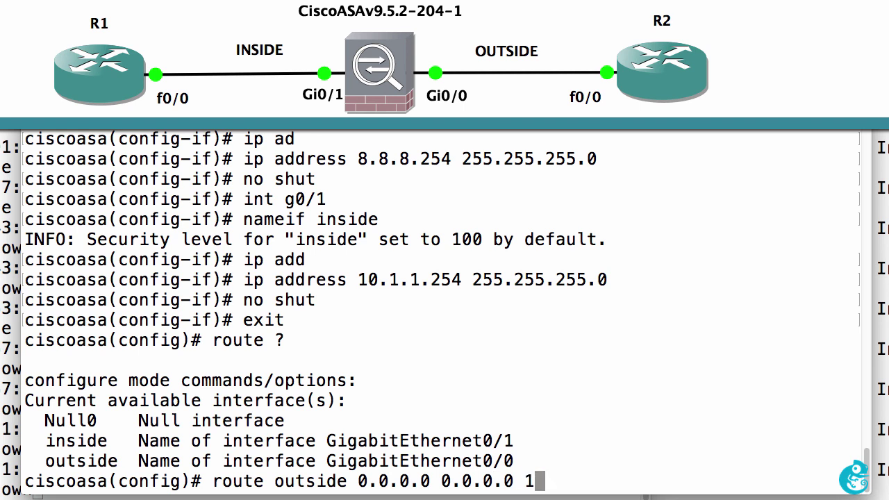
key(BackSpace)
text(8.8.8.87)
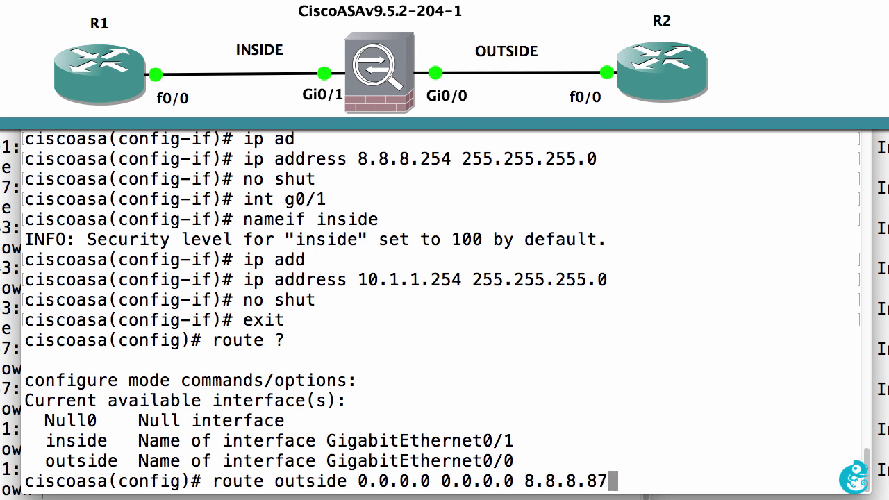
key(BackSpace)
key(Return)
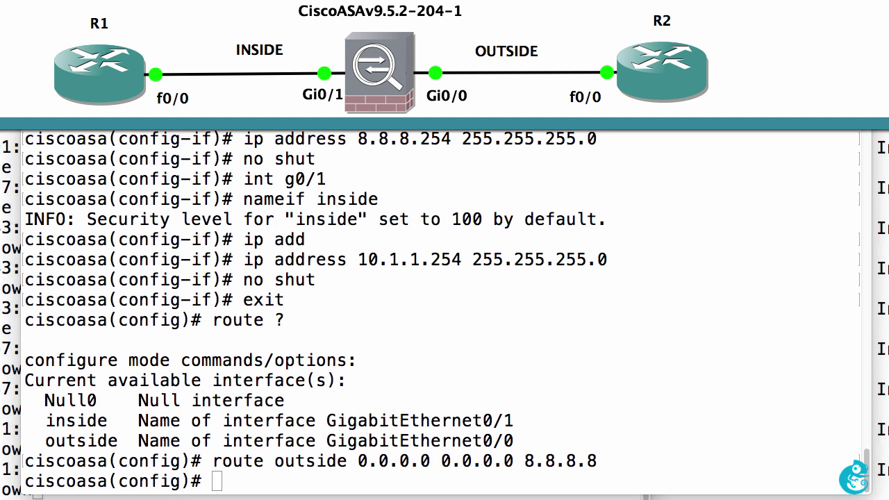
- Paste the obj_any network object with subnet 0.0.0.0 0.0.0.0 and dynamic interface NAT (inside,outside) into the ASA
right_click(660, 302)
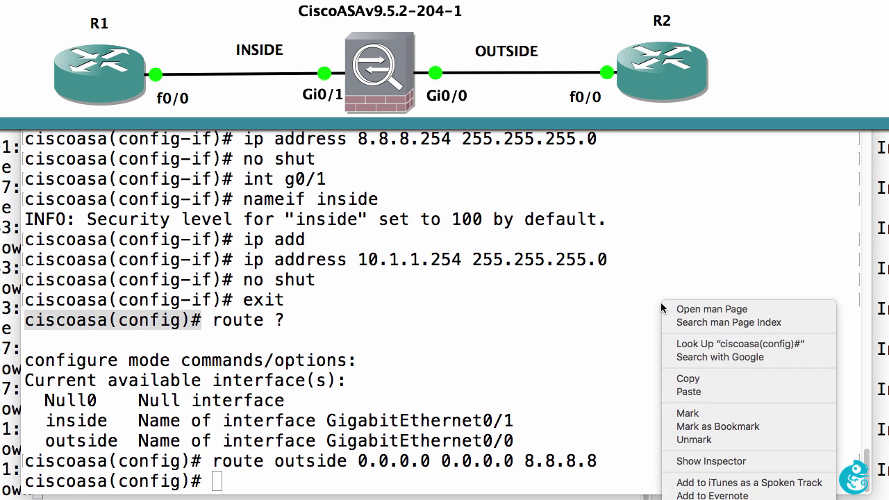
click(716, 387)
click(667, 426)
key(Return)
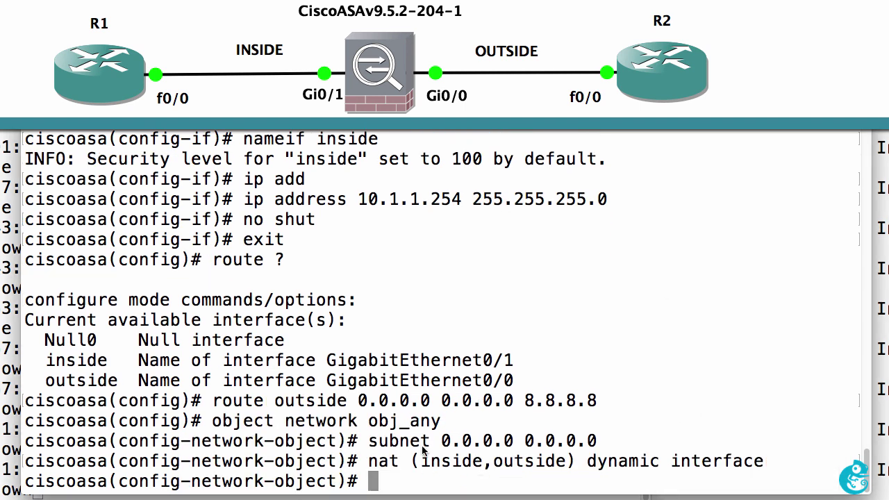
drag(212, 422, 455, 424)
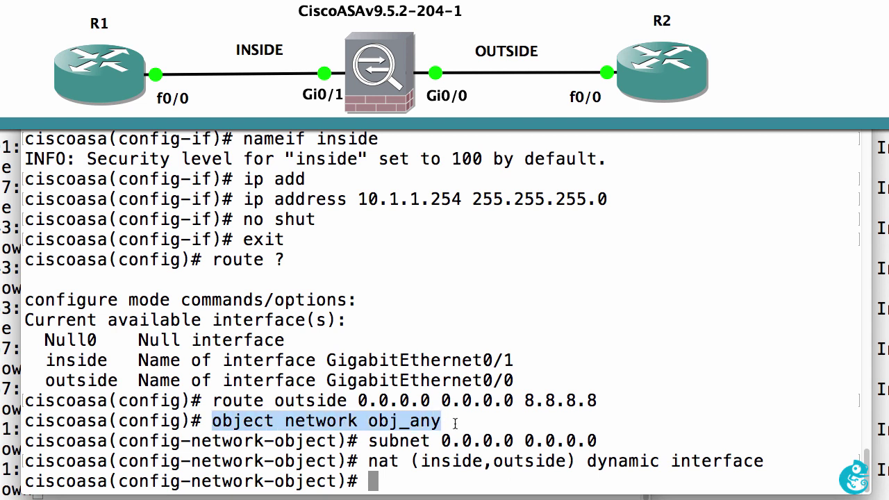
drag(369, 442, 621, 442)
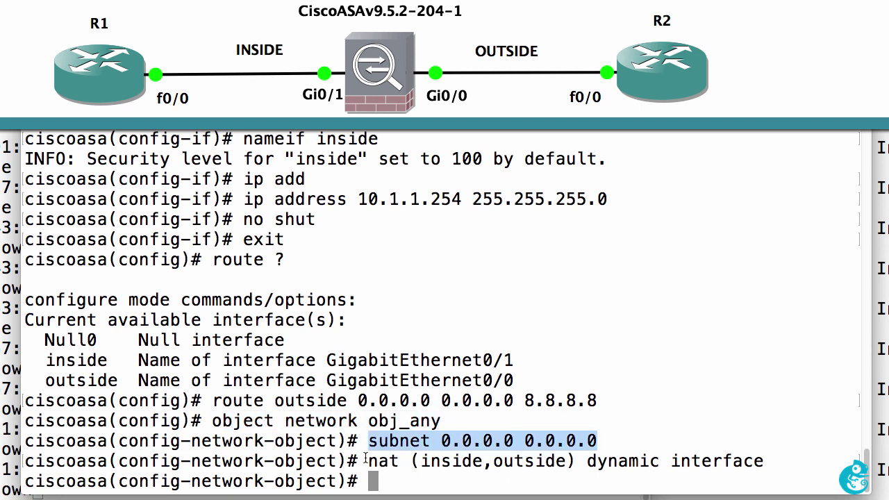
drag(368, 460, 789, 451)
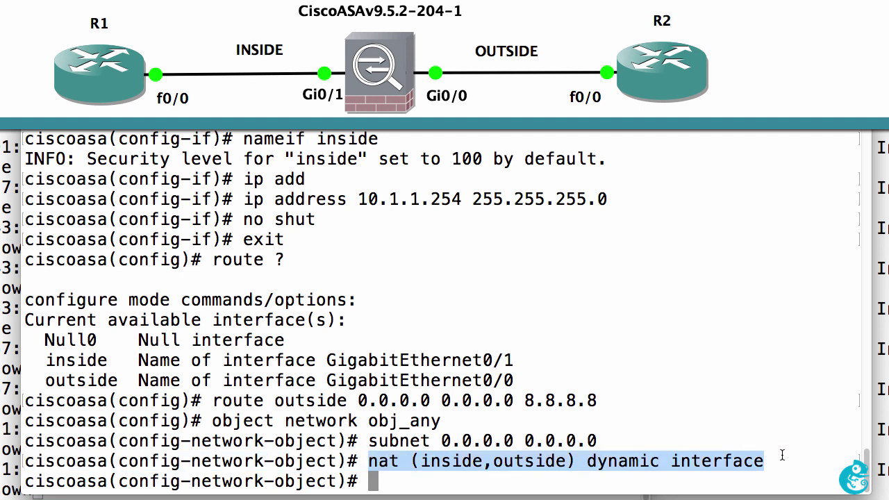
- Paste policy-map global_policy, class inspection_default, inspect icmp into the ASA console
key(super+Tab)
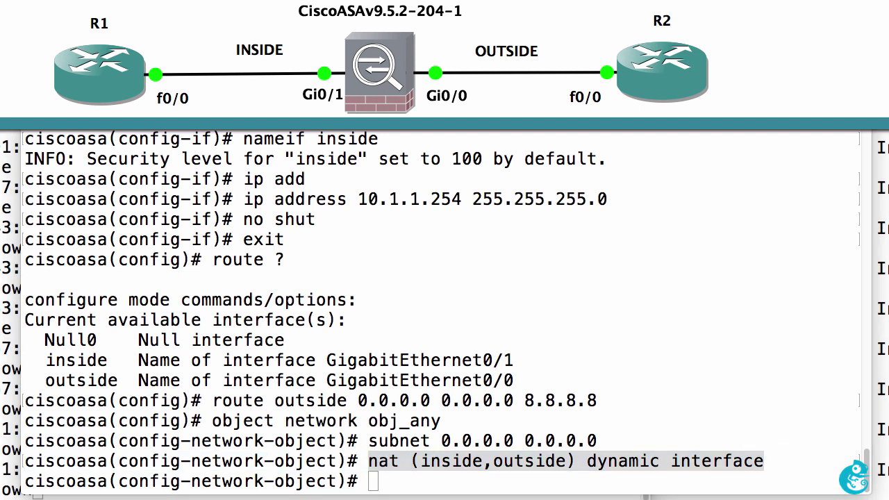
click(596, 355)
right_click(594, 354)
click(611, 373)
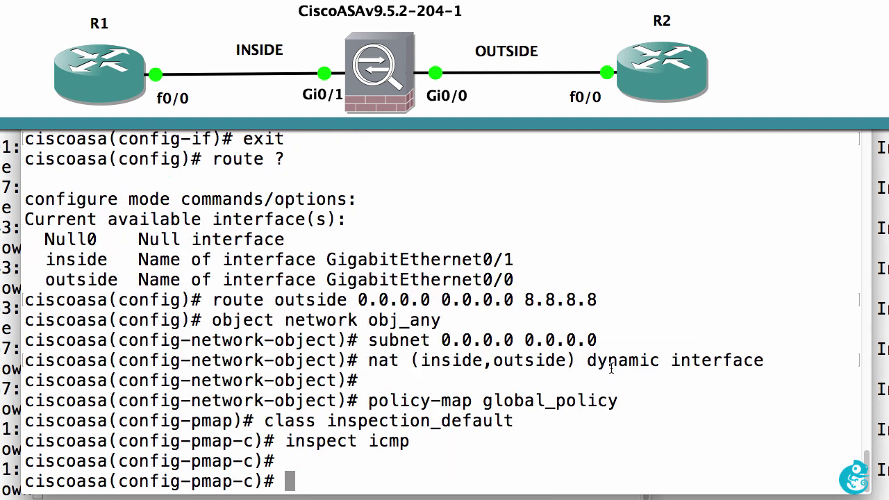
drag(416, 441, 289, 441)
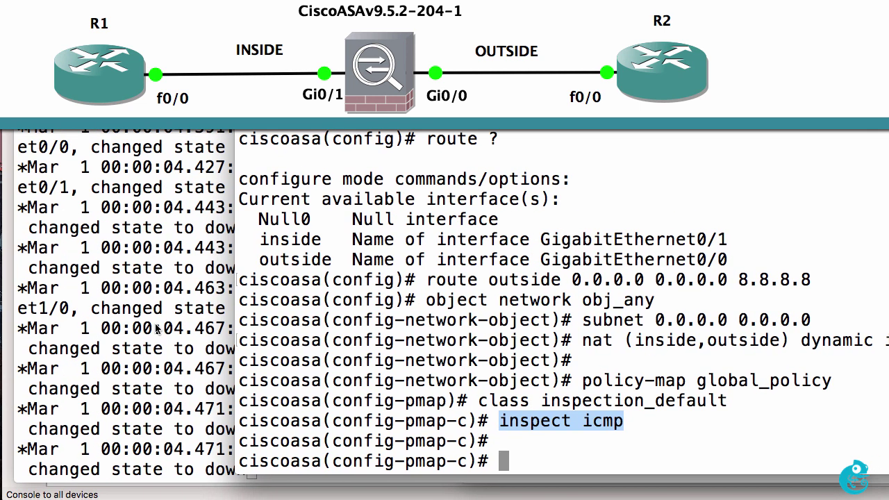
- On R1, enter configuration mode and enable interface f0/0 with no shutdown
click(155, 325)
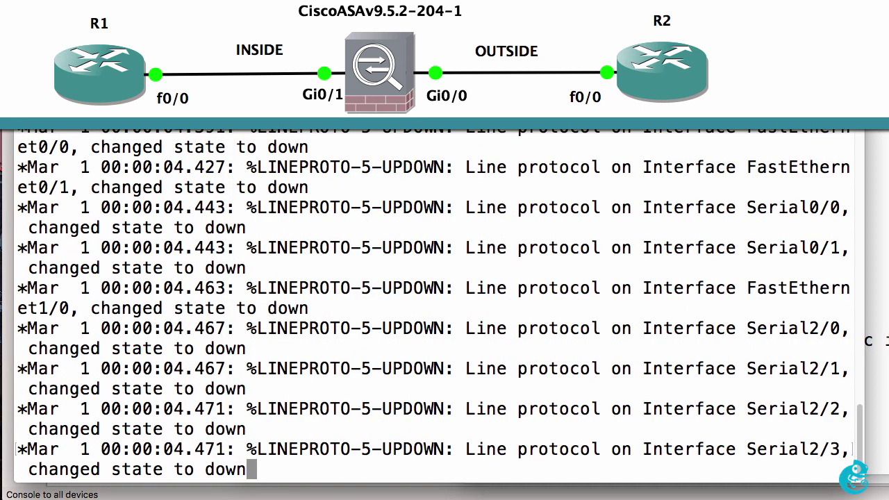
key(Return)
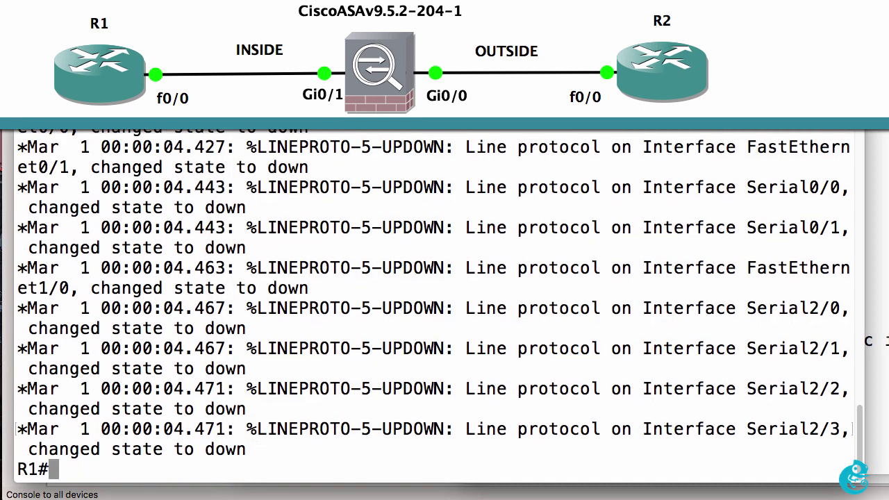
key(super+grave)
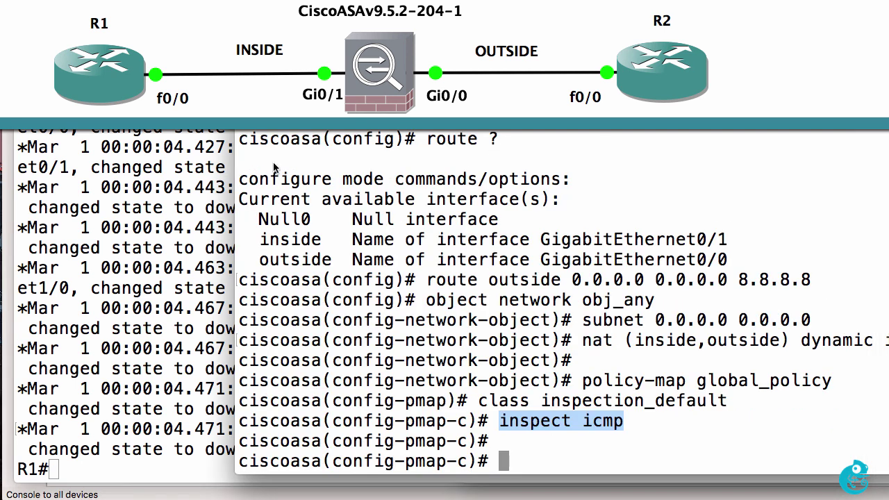
click(137, 181)
text(conf t)
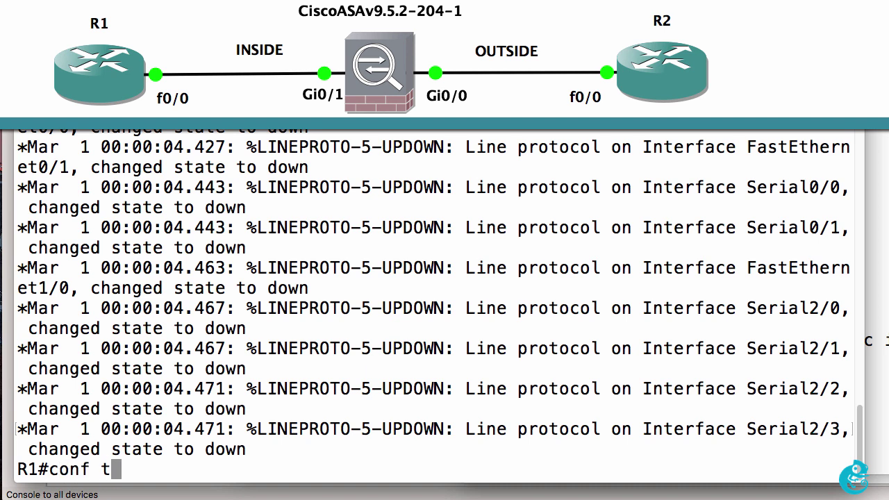
key(Return)
text(int g0/0)
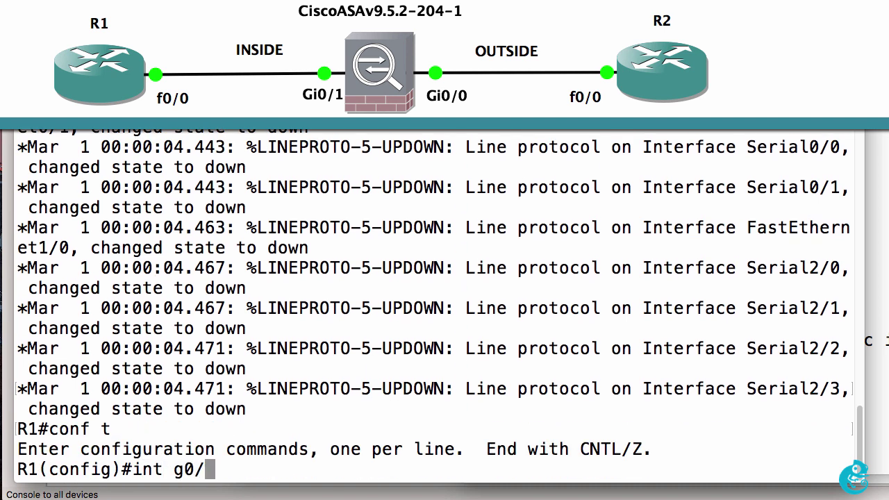
key(Return)
text(int f0/0)
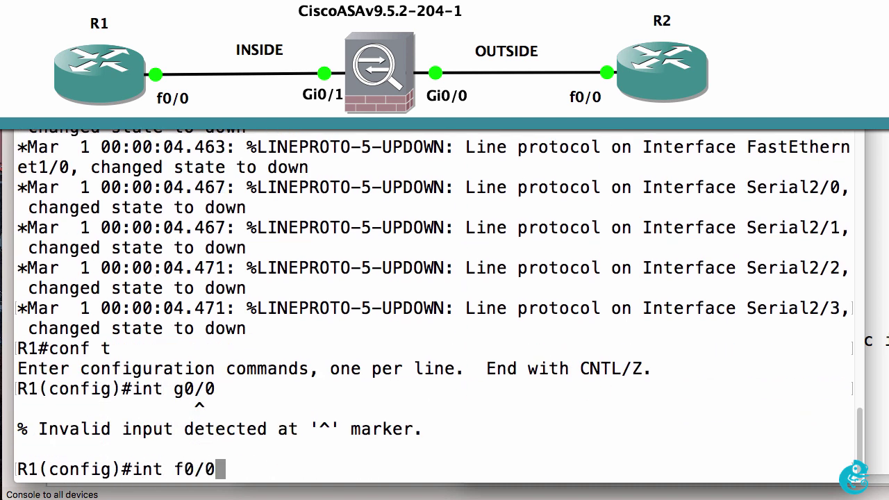
key(Return)
text(no shut)
key(Return)
- Assign 10.1.1.1 255.255.255.0 to R1's f0/0
text(ip add)
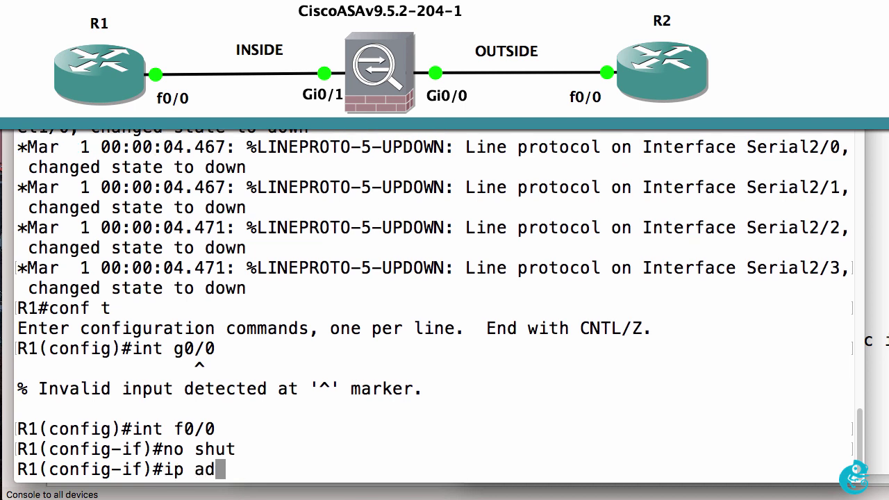
key(Tab)
text(101.1.1.)
key(BackSpace)
key(BackSpace)
key(BackSpace)
key(BackSpace)
key(BackSpace)
key(BackSpace)
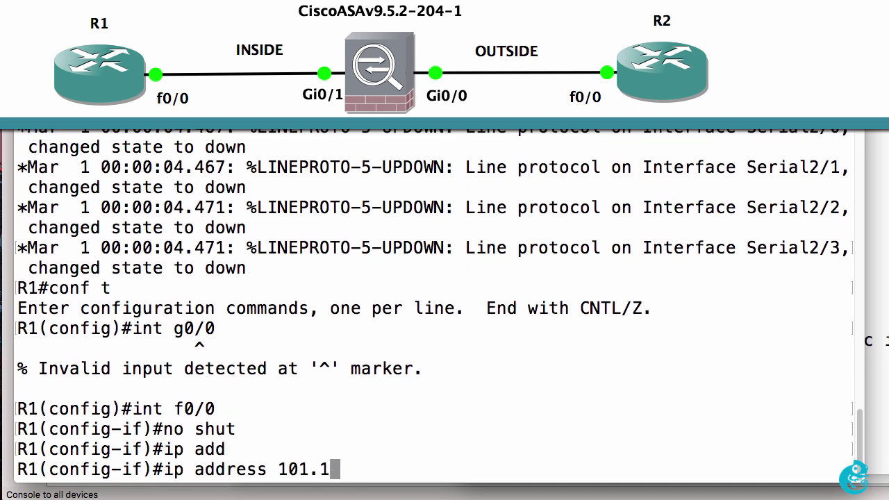
text(.1.1.)
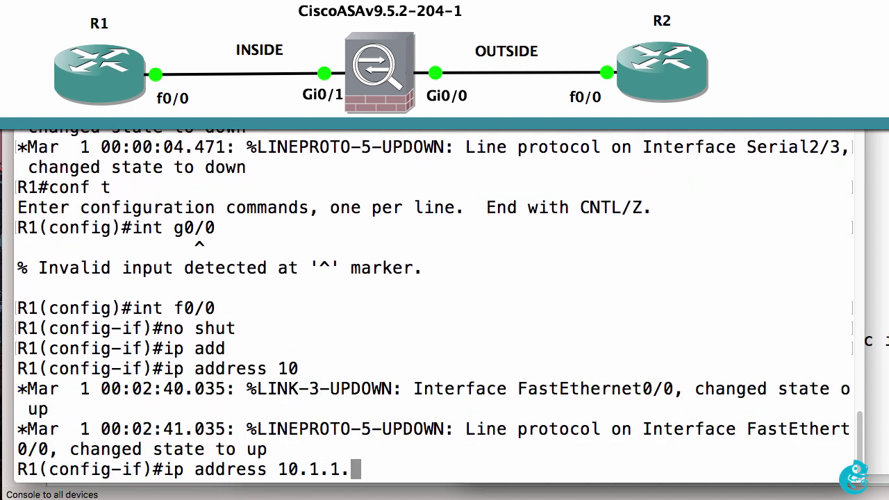
text(1 255.255.255.0)
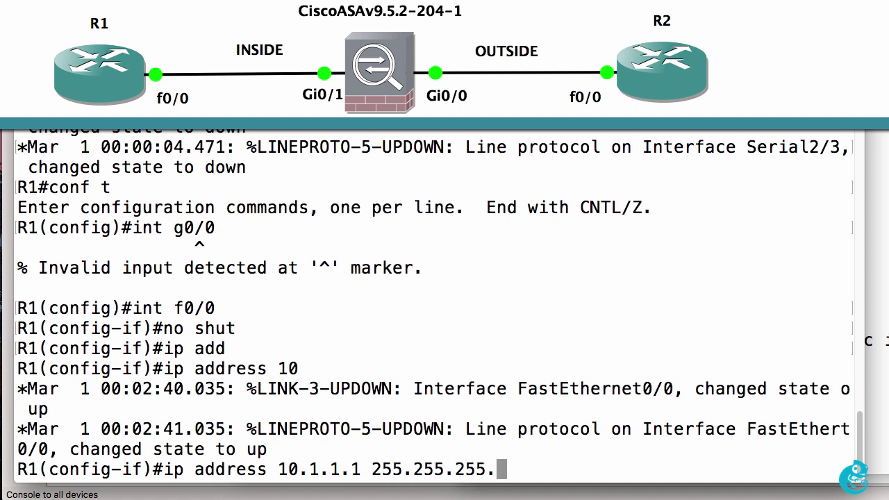
key(Return)
- Exit configuration mode and ping the ASA inside address 10.1.1.254 from R1
text(end)
key(Return)
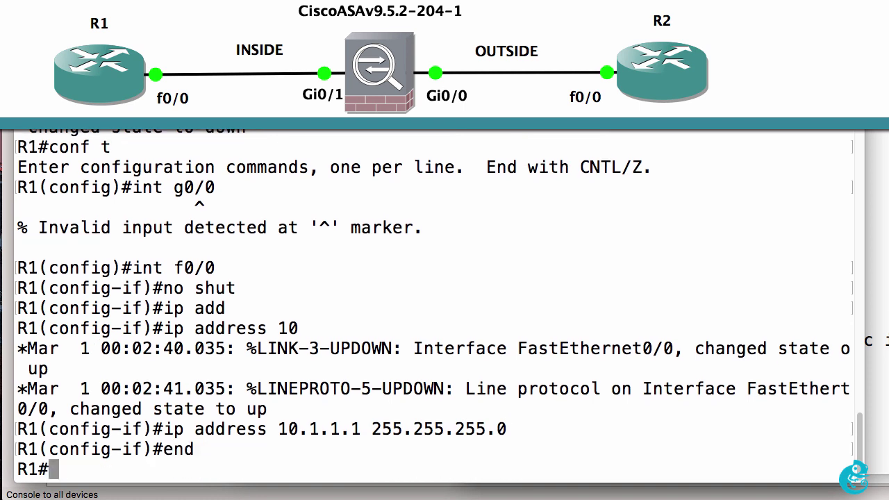
text(ping 10.1.1.)
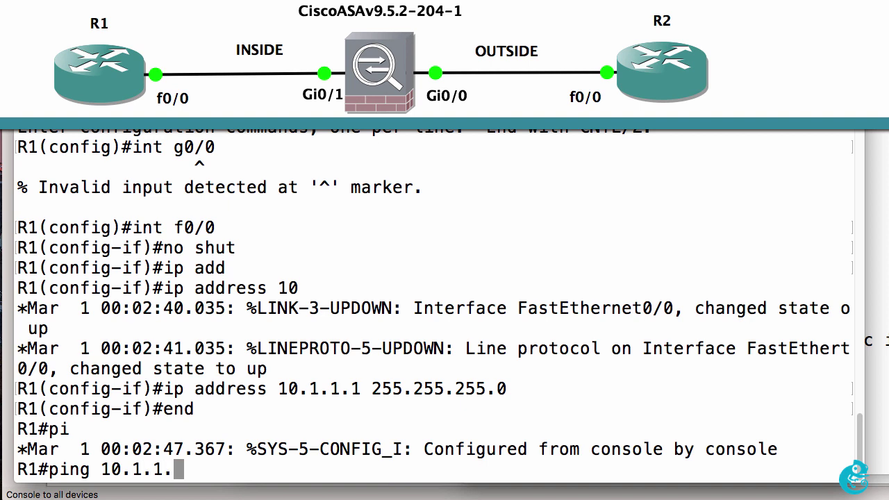
text(254)
key(Return)
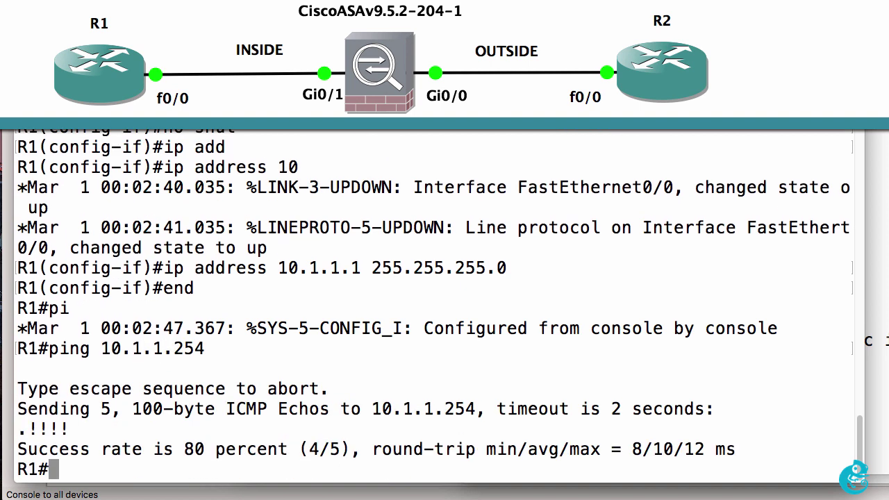
- Add R1's default route 0.0.0.0 0.0.0.0 via 10.1.1.254
text(conf t)
key(Return)
text(ip route 0.)
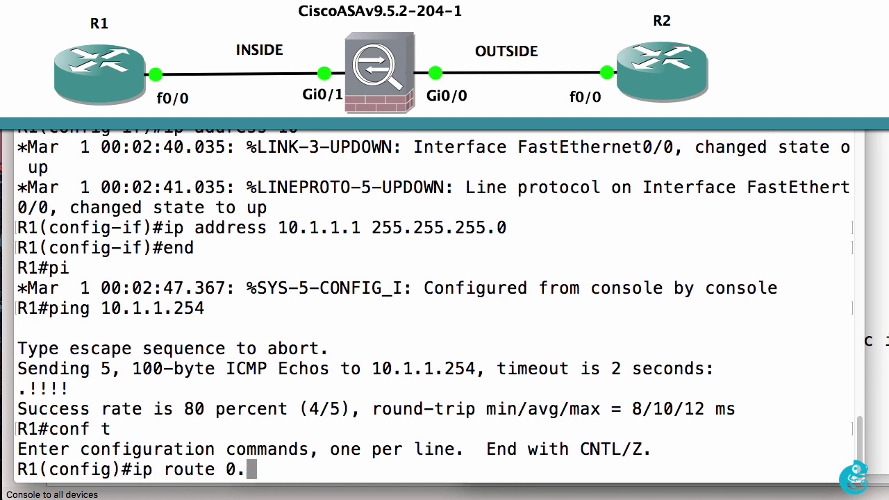
text(0.0.0 0.0.0.)
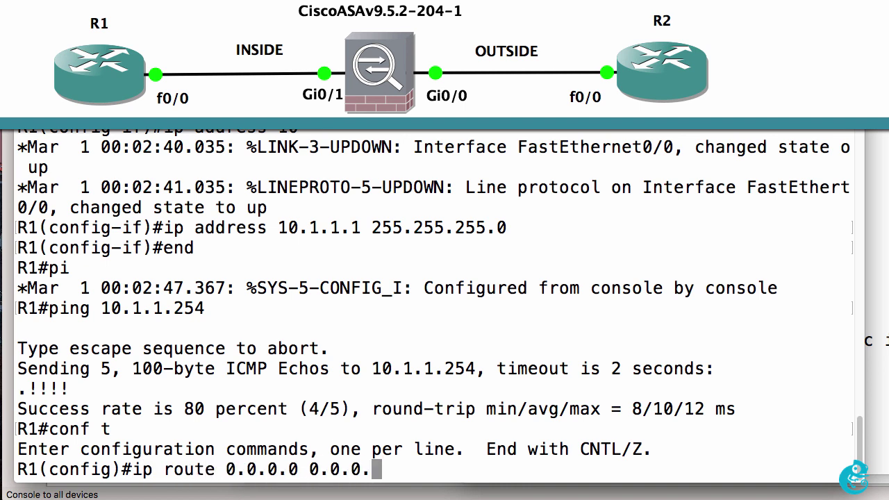
text(0 10.1.1.12)
key(BackSpace)
key(BackSpace)
text(2)
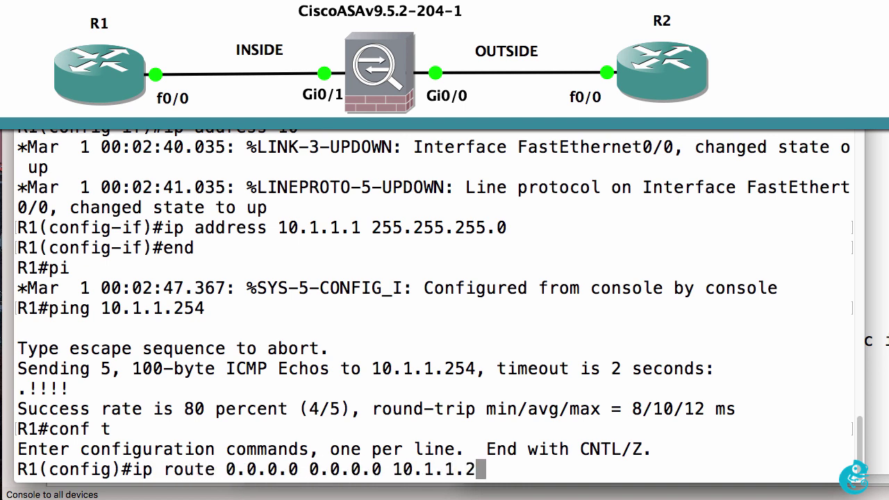
text(54)
key(Return)
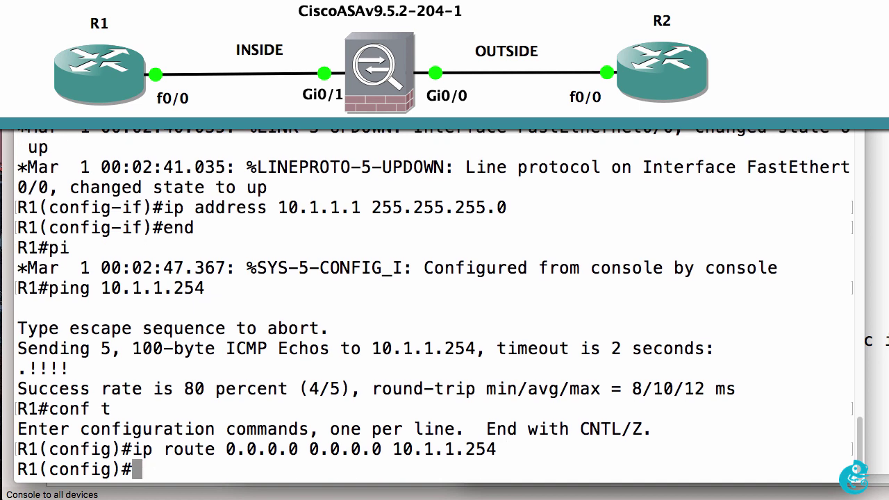
text(end)
key(Return)
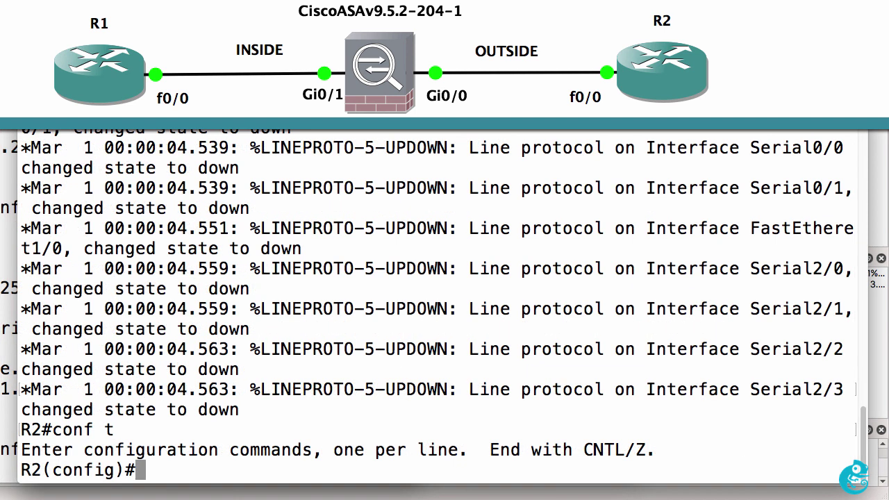
- On R2, select interface f0/0 and enable it with no shutdown
text(in)
key(BackSpace)
key(BackSpace)
text(int f0)
key(BackSpace)
key(BackSpace)
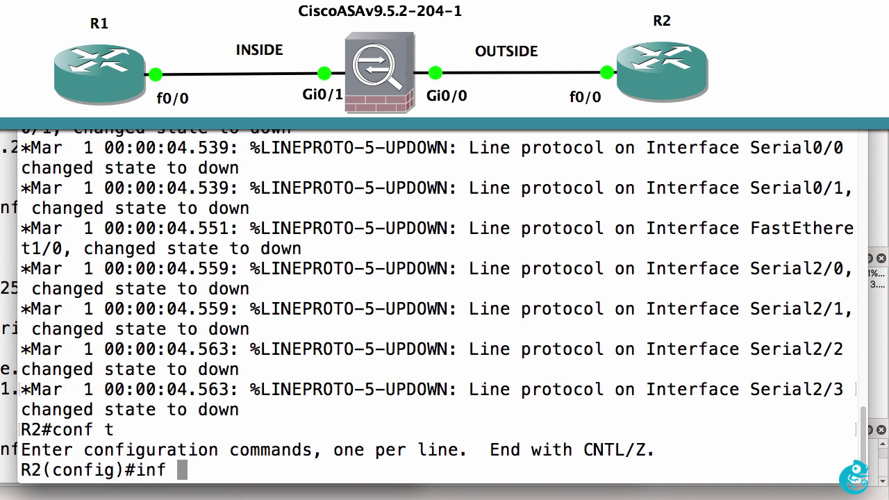
text(f0/0)
key(Return)
text(no shut)
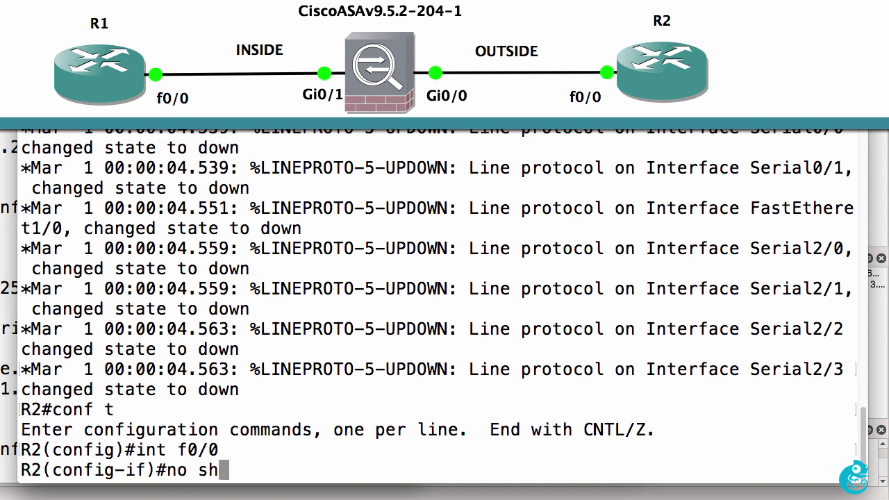
key(Return)
- Assign 8.8.8.8 255.255.255.0 to R2's f0/0
text(ip add)
key(Tab)
text(8.8)
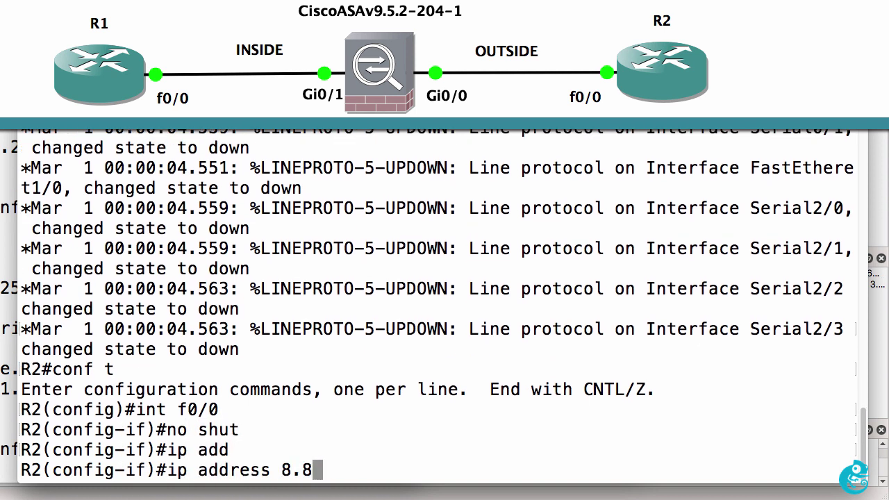
text(.87.8)
key(BackSpace)
key(BackSpace)
key(BackSpace)
text(.8.)
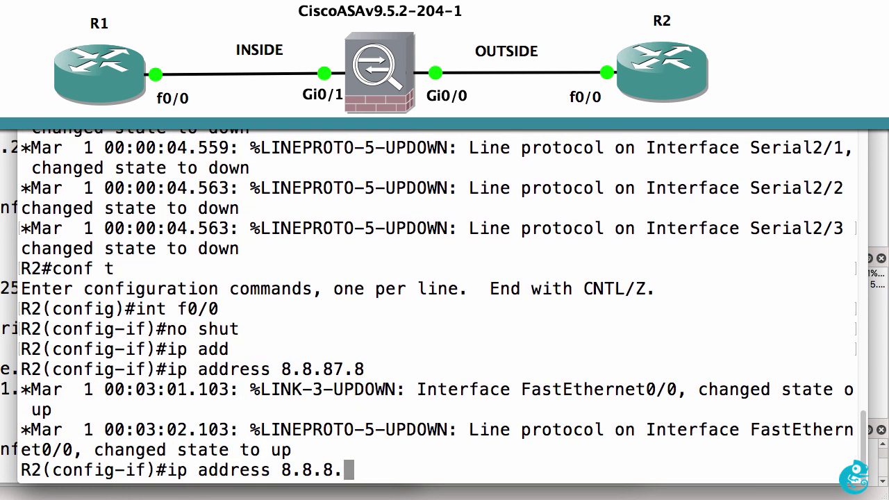
text( 255.255.255.0)
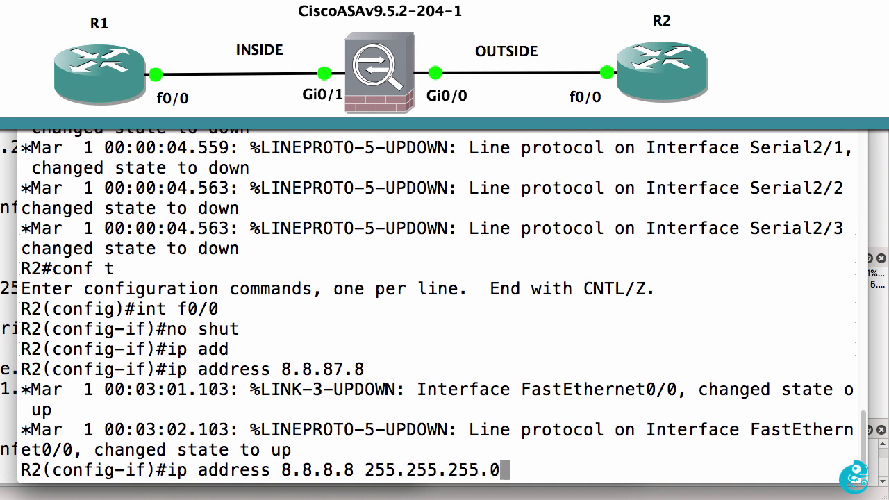
key(Return)
- Add R2's default route 0.0.0.0 0.0.0.0 via 8.8.8.254
text(exit)
key(Return)
text(ip)
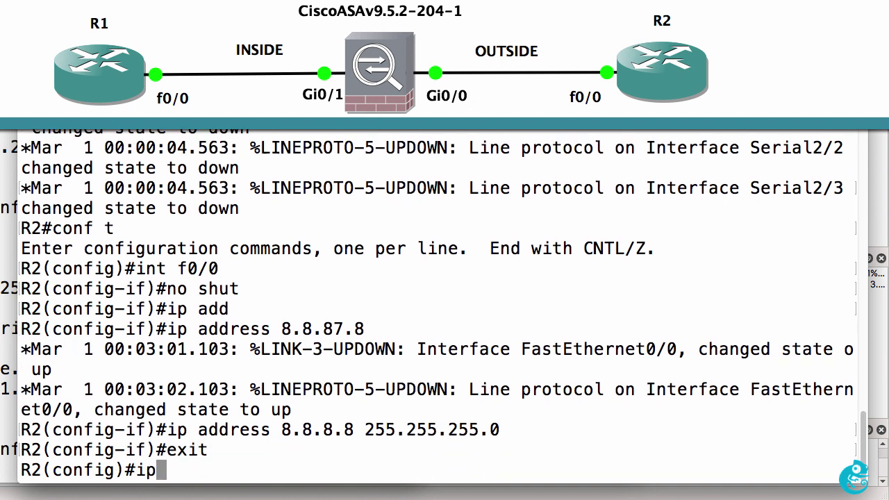
text( route 0.0.0.0 0)
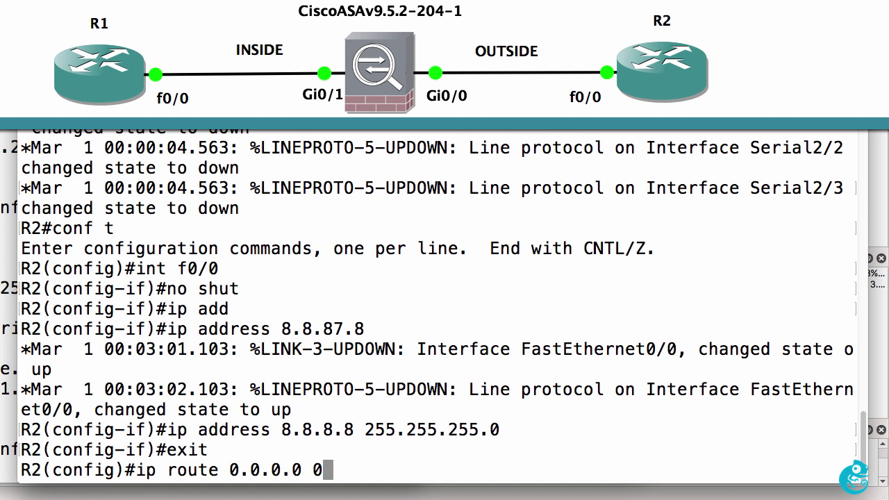
text(.0.0.0 8.)
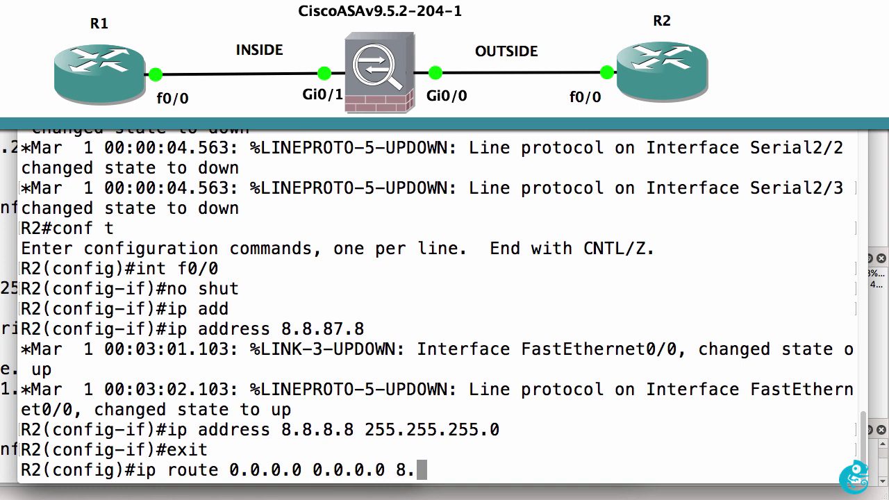
text(8.8.254)
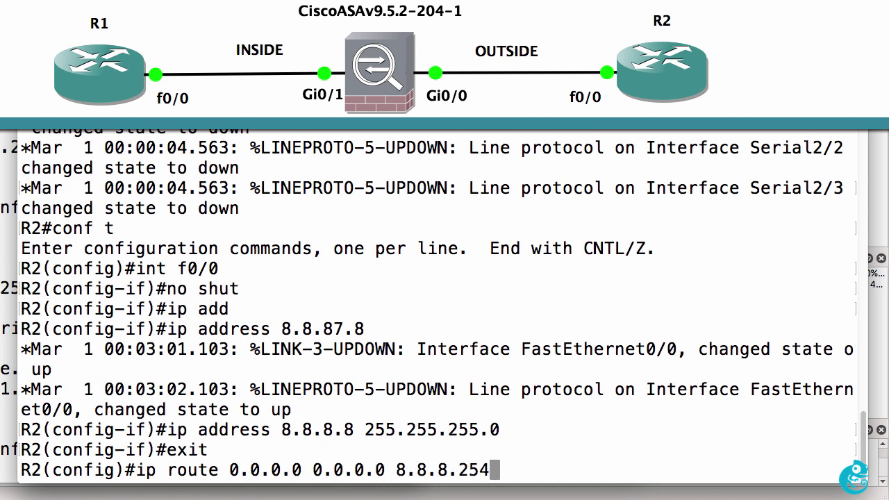
key(Return)
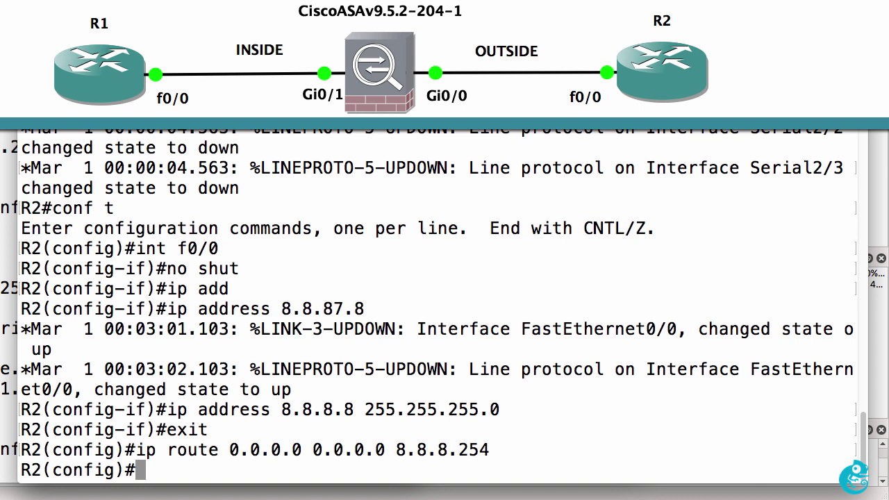
- Ping 8.8.8.8 from R1, then turn on debug ip icmp on R2
text(pi)
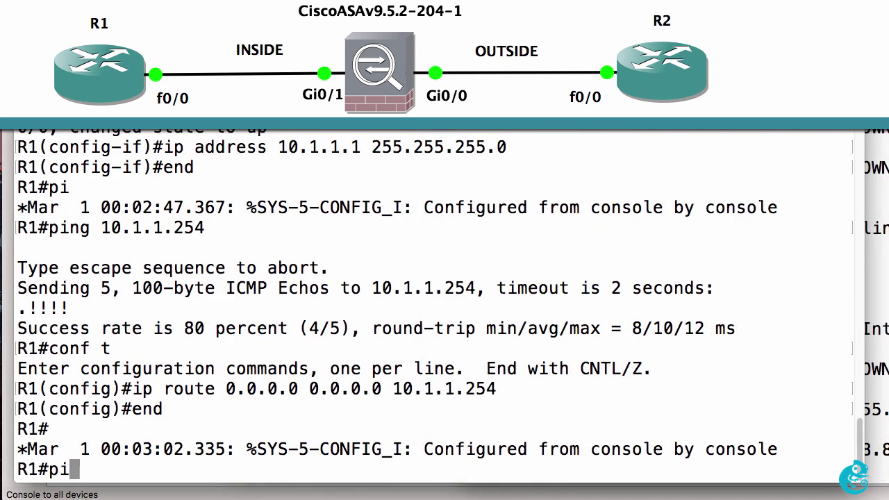
text(ng 8.8.)
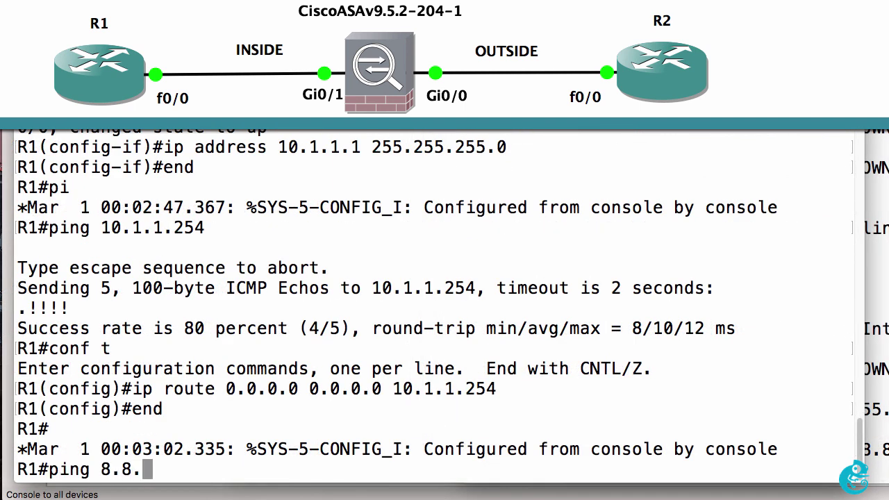
text(8.8.)
key(Return)
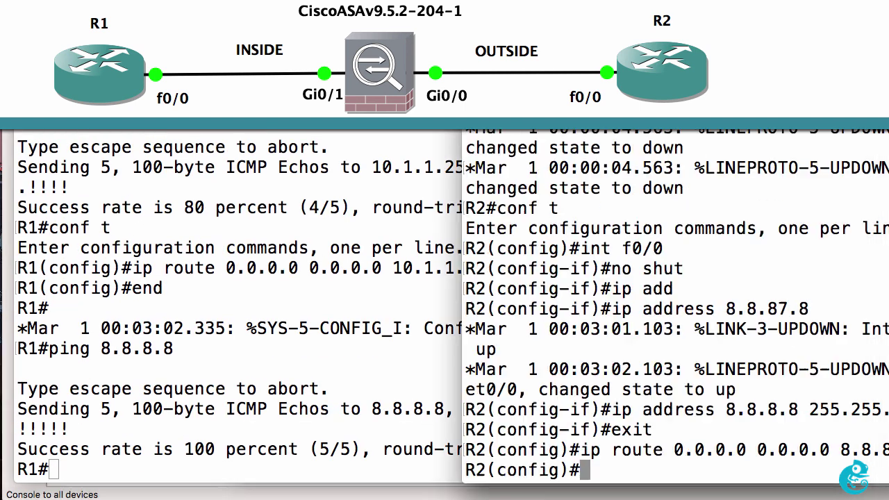
text(end)
key(Return)
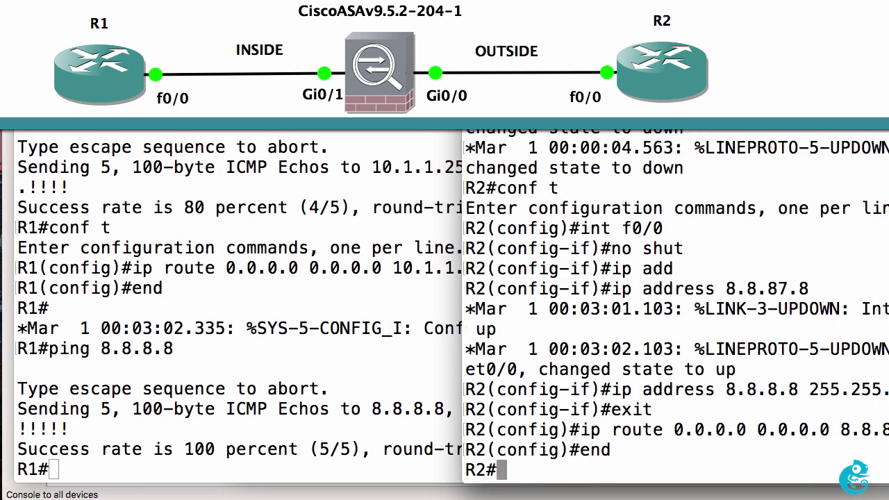
text(debug ip icmp)
key(Return)
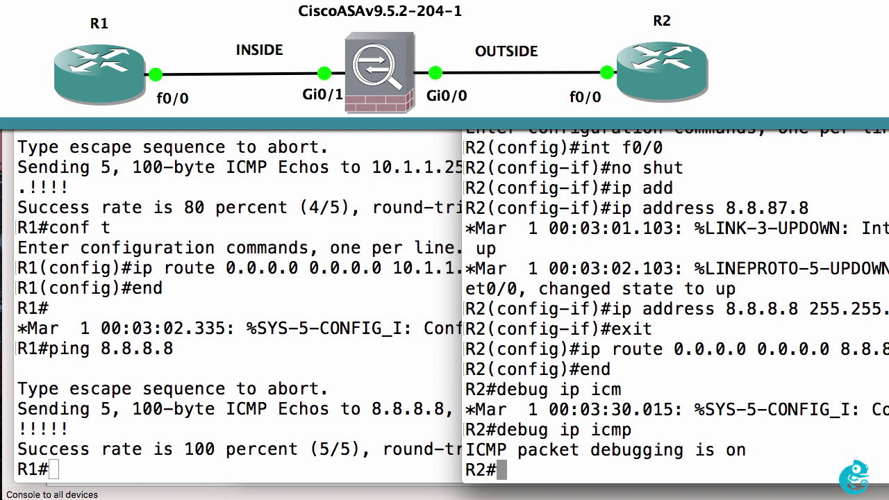
- Send one ping to 8.8.8.8 from R1 and highlight R2's debug reply to 8.8.8.254
key(super+grave)
key(Up)
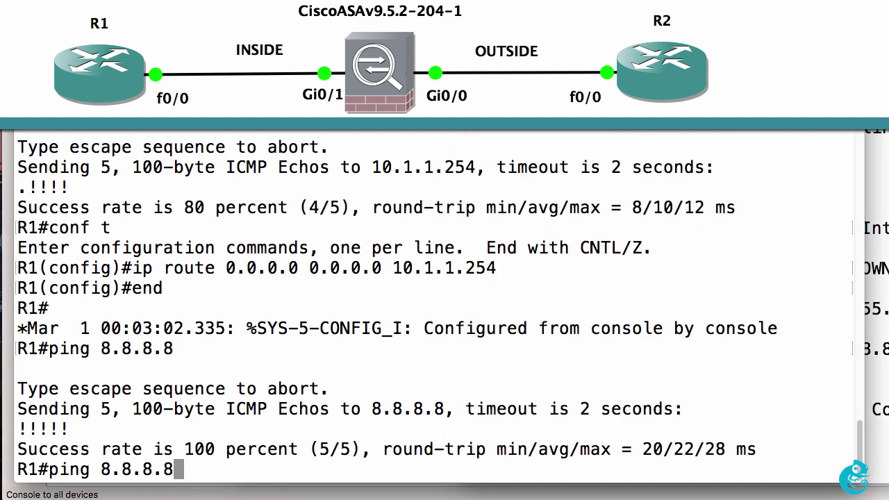
text(re)
key(Tab)
text(1)
key(Return)
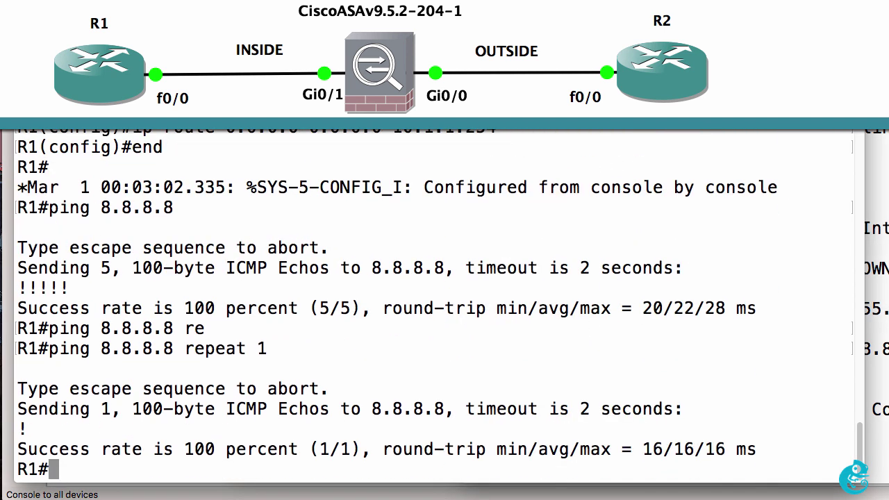
key(super+grave)
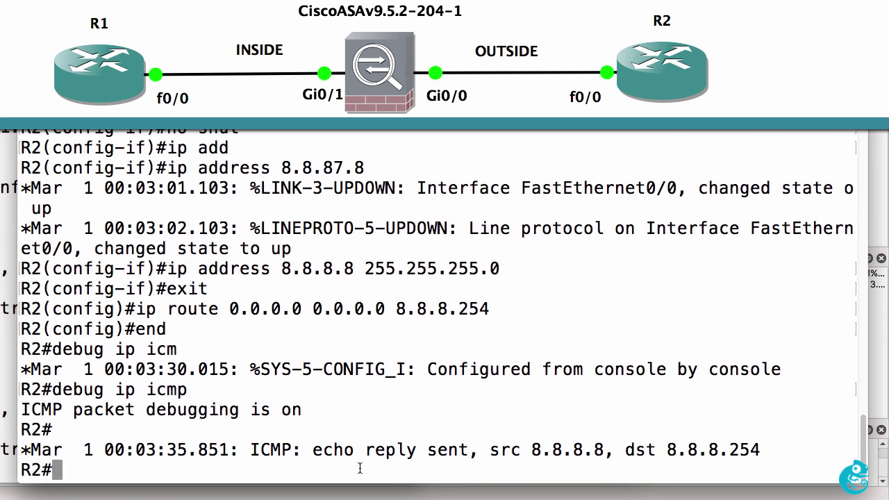
drag(108, 434, 768, 458)
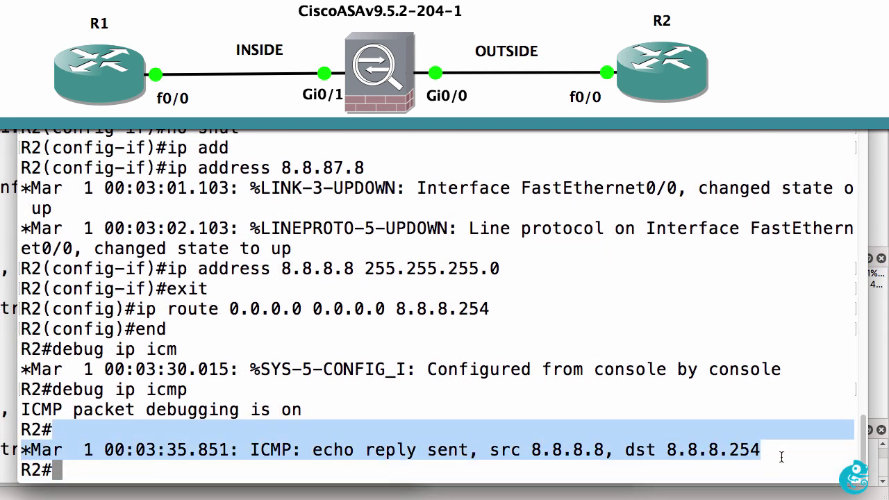
drag(490, 450, 767, 450)
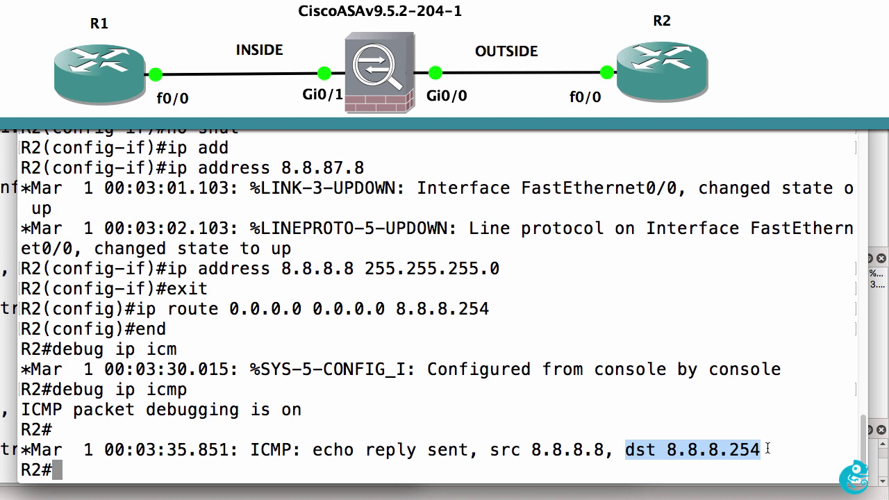
- Ping 10.1.1.1 from R2, then resend a single ping to 8.8.8.8 from R1
text(ping 10.1.1.1)
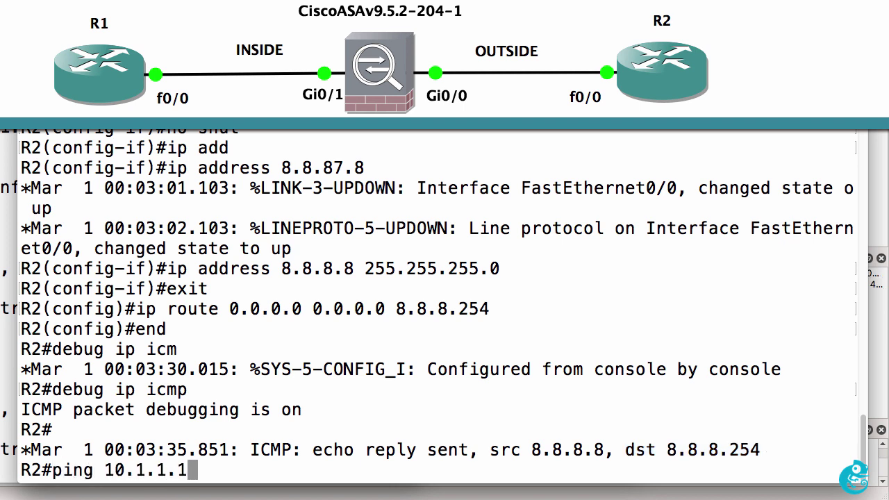
key(Return)
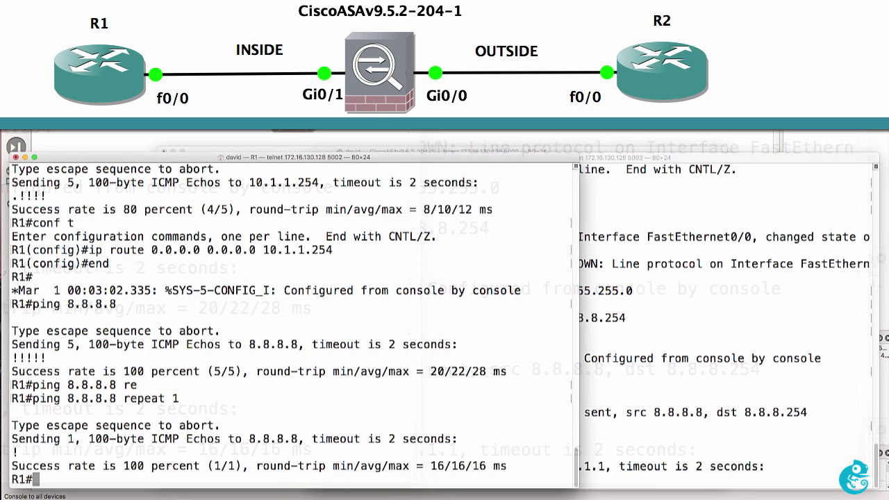
key(Up)
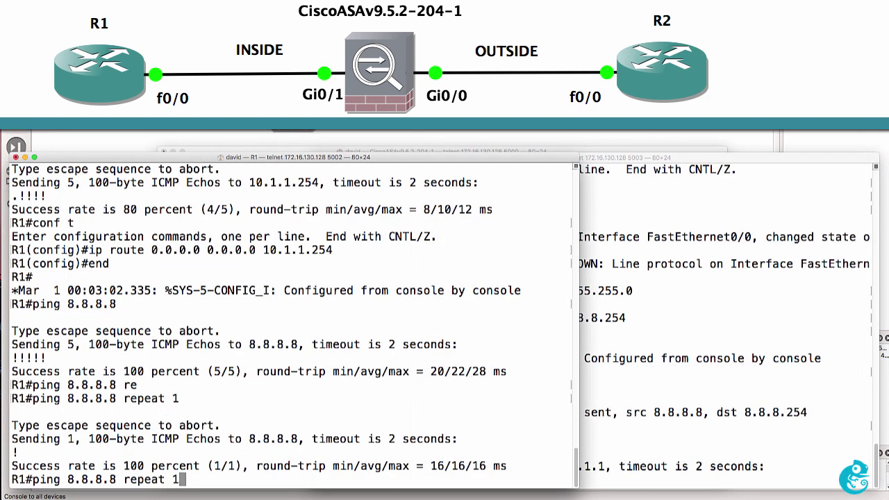
key(BackSpace)
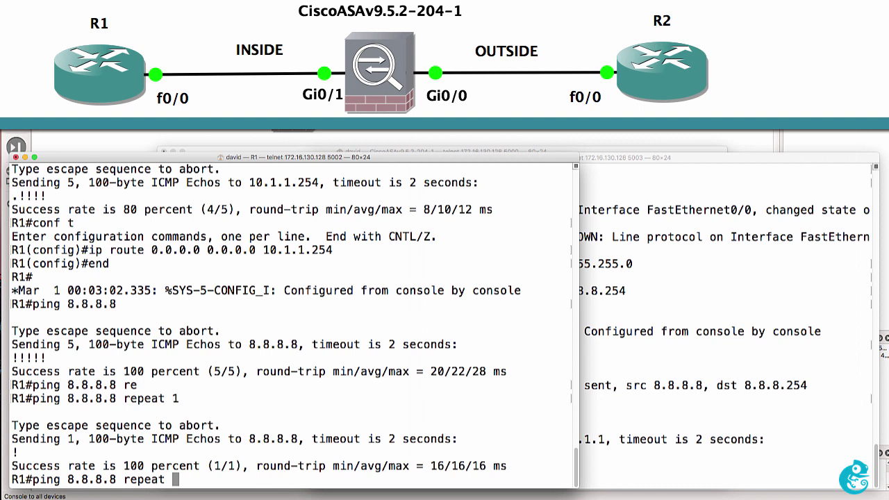
text(1)
key(Return)
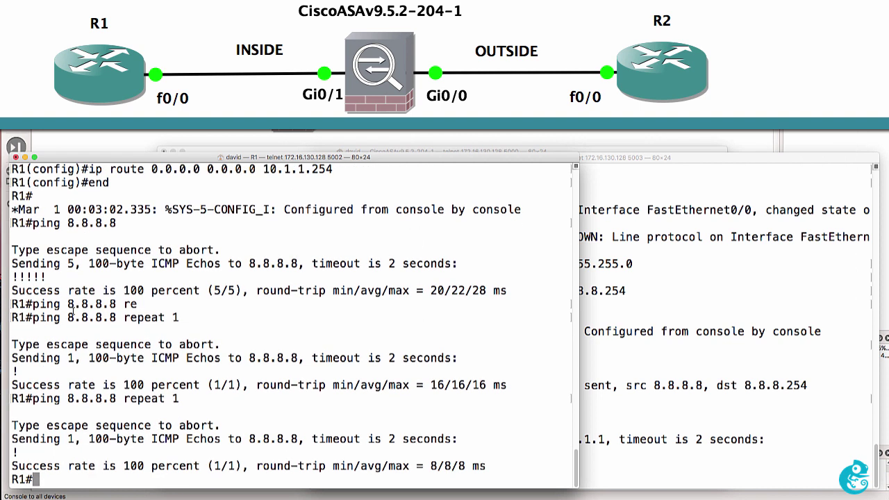
- Run a five-packet ping to 8.8.8.8 from R1 and view the replies in R2's debug
click(665, 359)
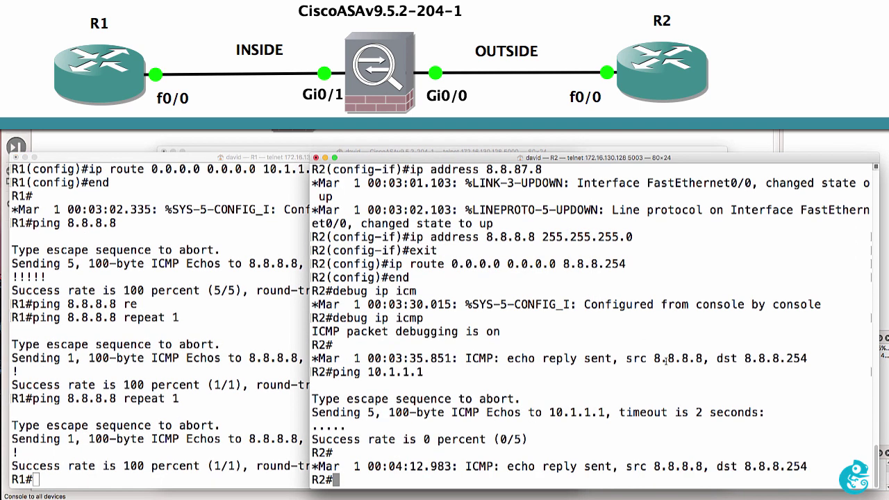
click(94, 435)
text(ping 8.8.8.8)
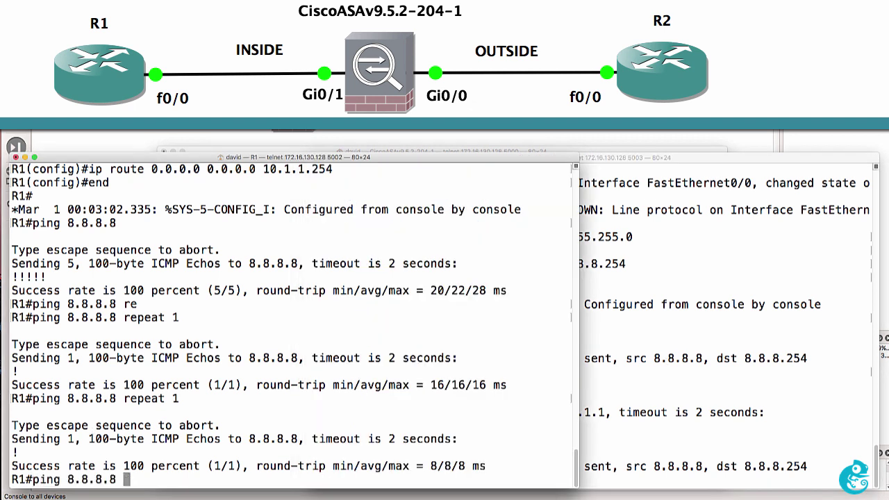
key(BackSpace)
key(Return)
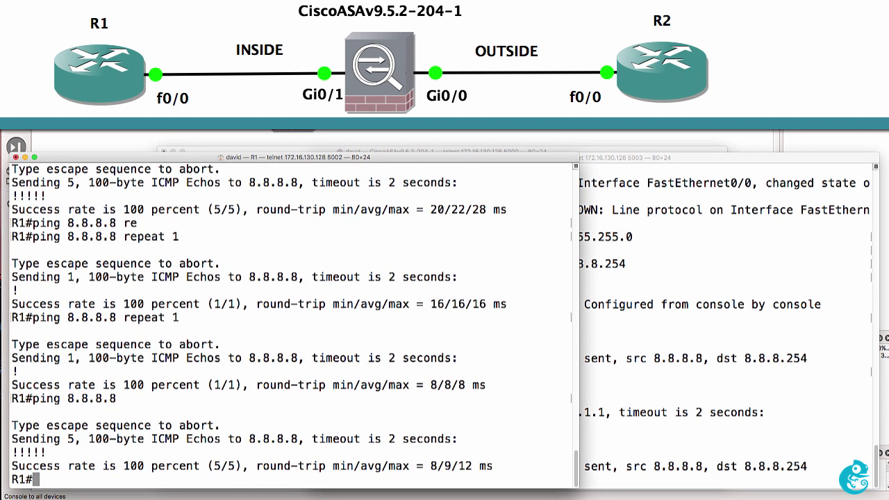
click(649, 387)
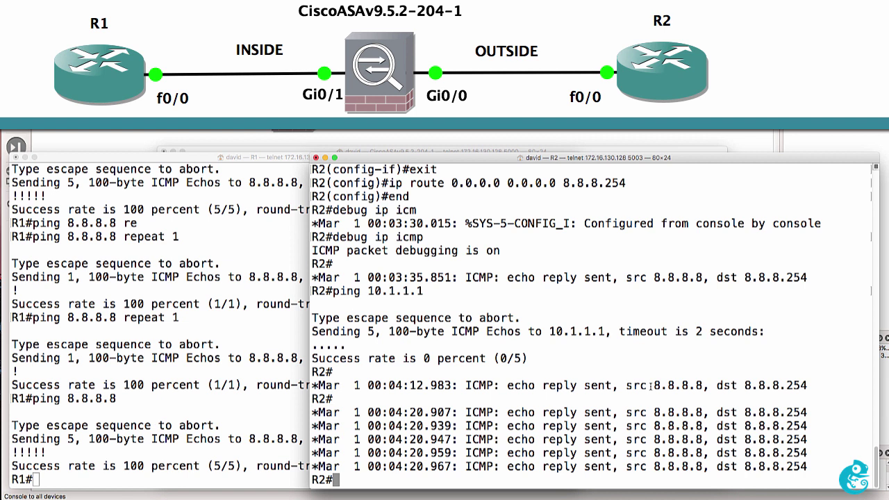